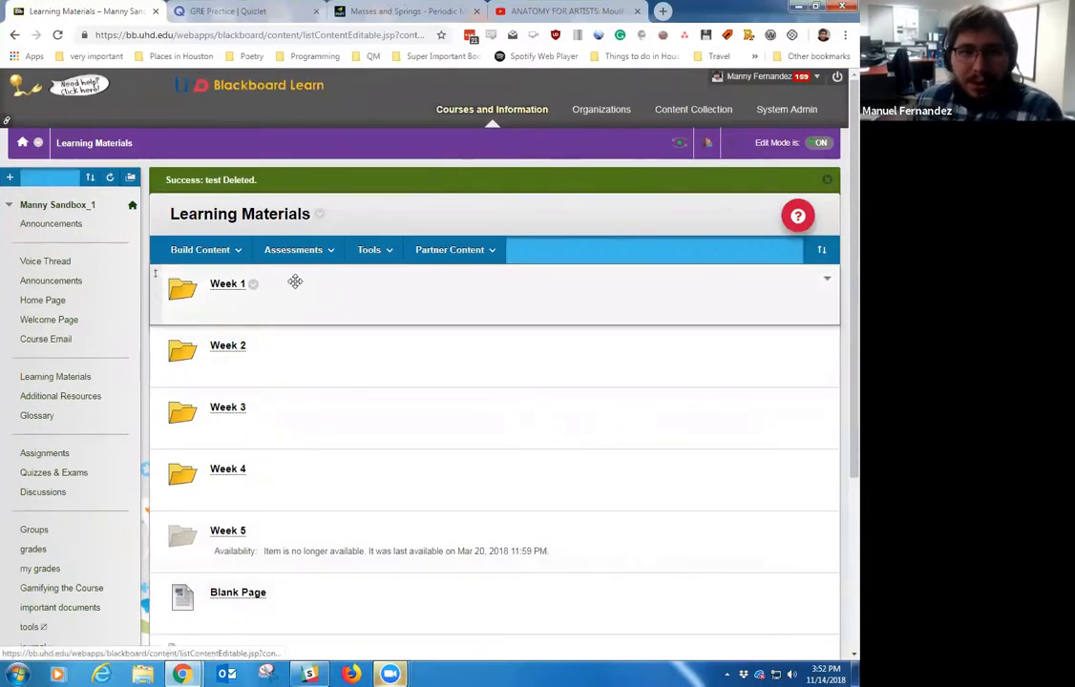
Open the Week 1 folder in Learning Materials and look through its content items
scroll(229, 281, "down", 1)
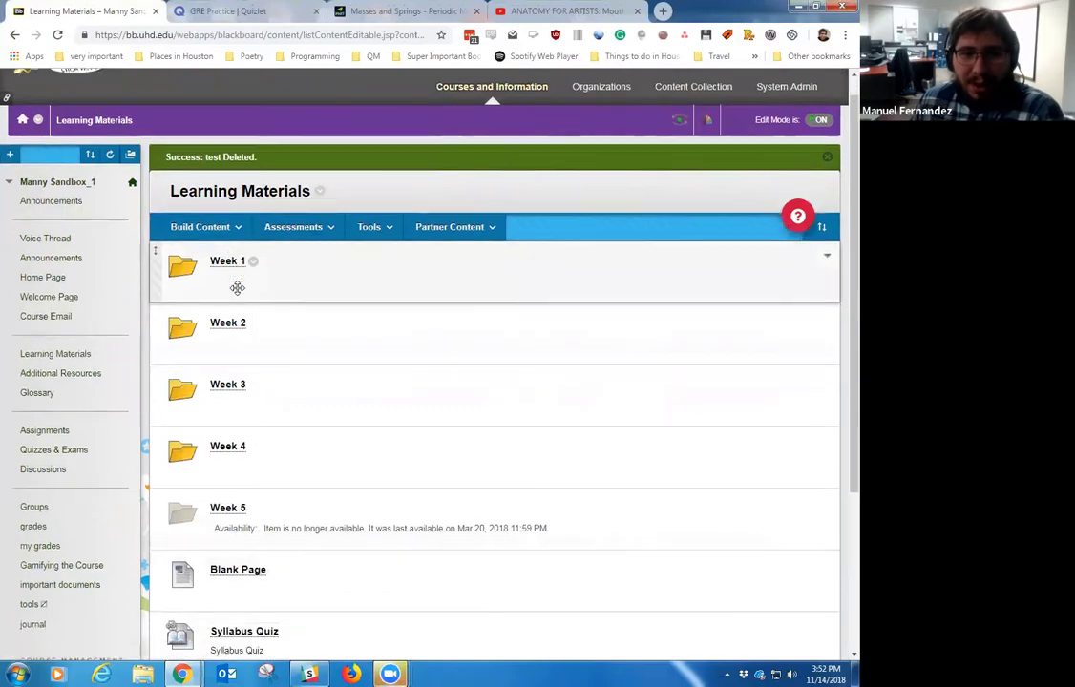
left_click(227, 216)
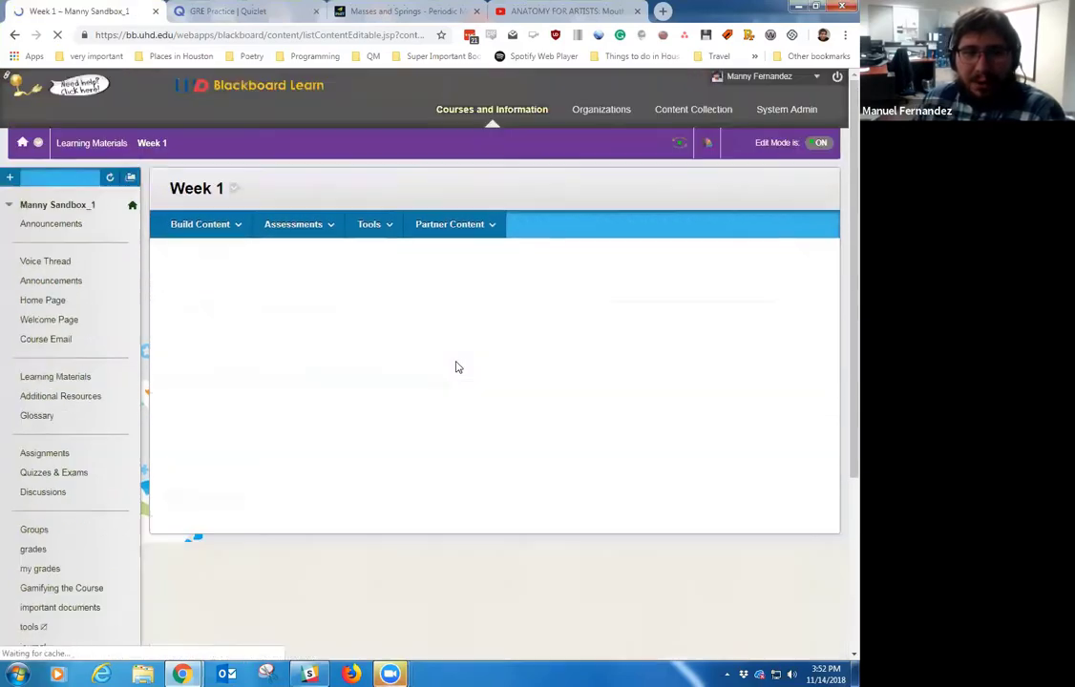
scroll(449, 365, "down", 5)
scroll(441, 358, "down", 2)
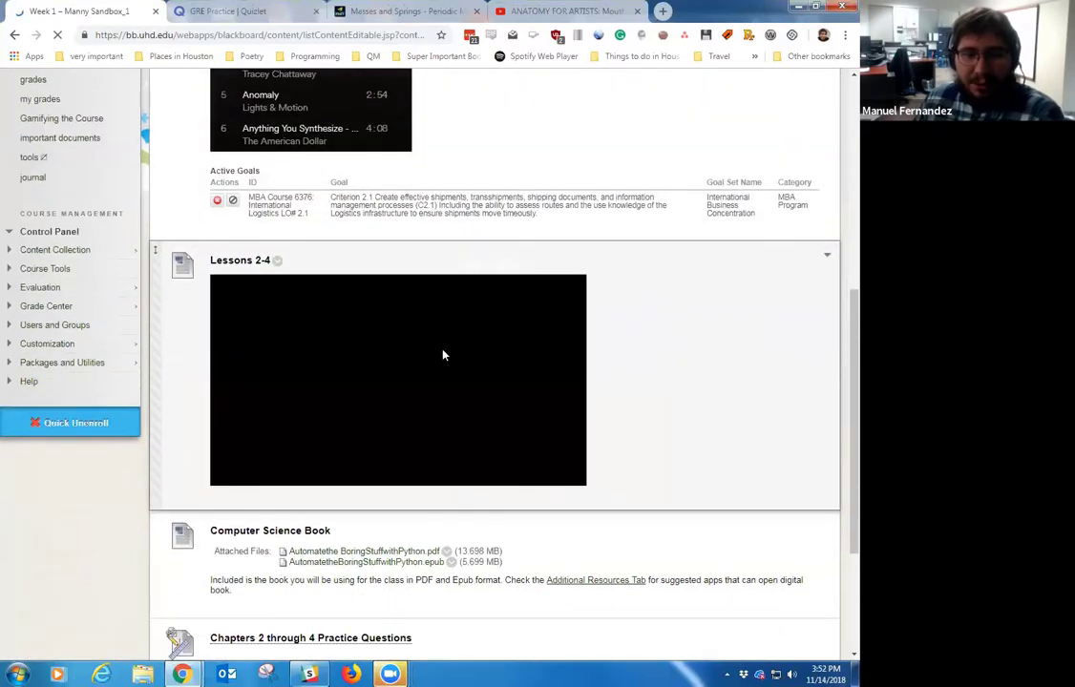
scroll(441, 362, "down", 3)
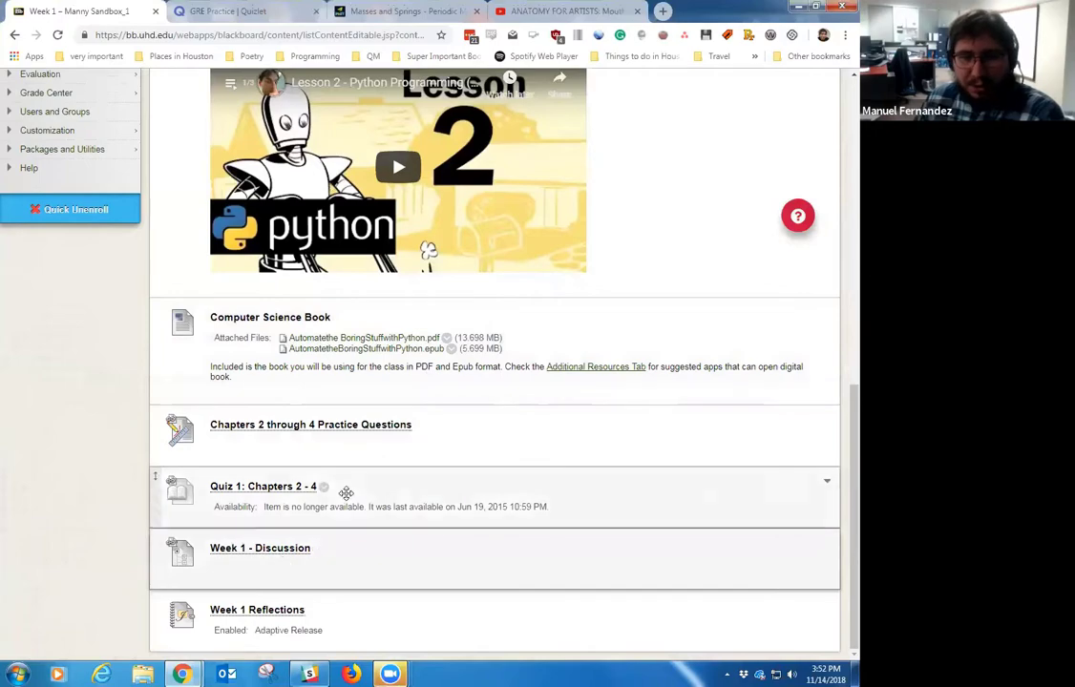
scroll(296, 468, "up", 3)
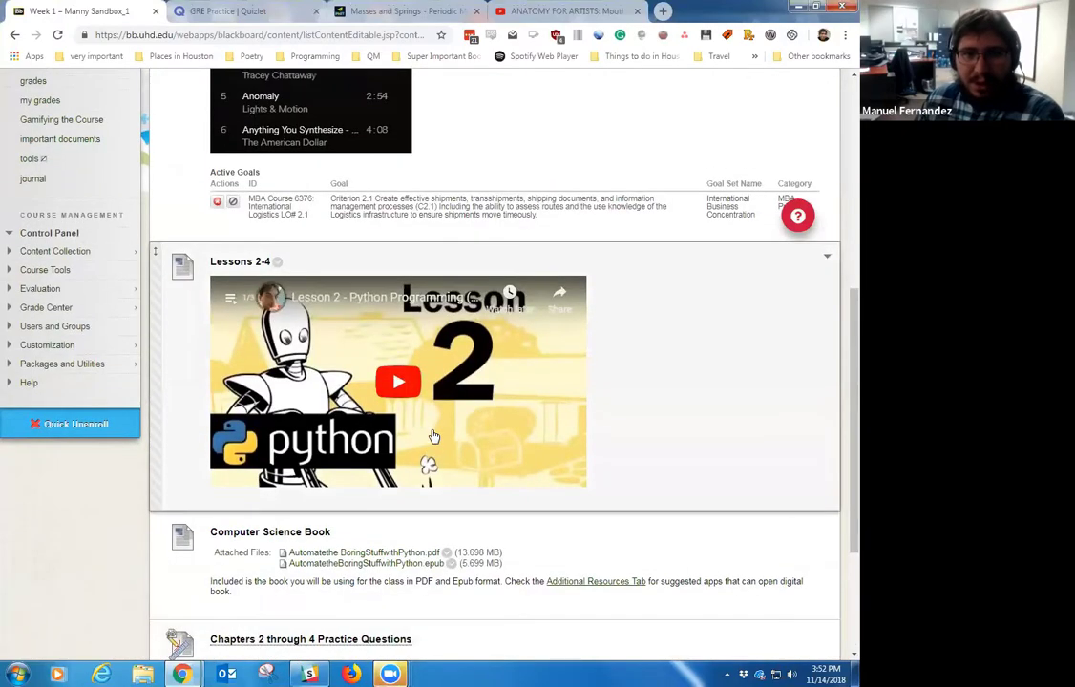
scroll(433, 436, "up", 5)
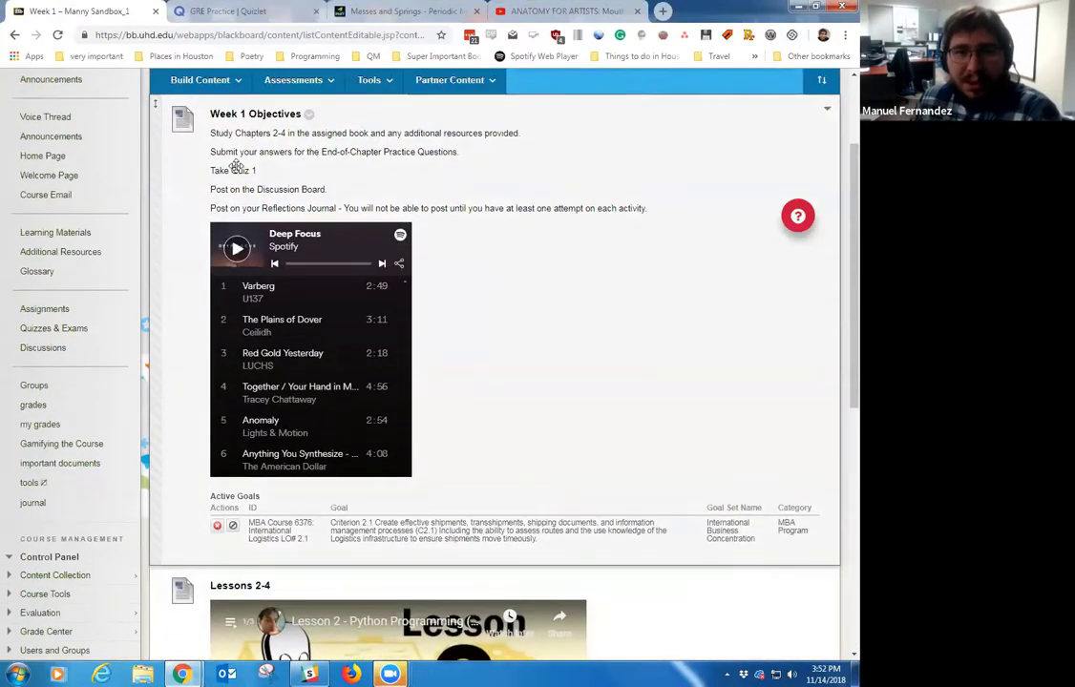
scroll(236, 166, "up", 1)
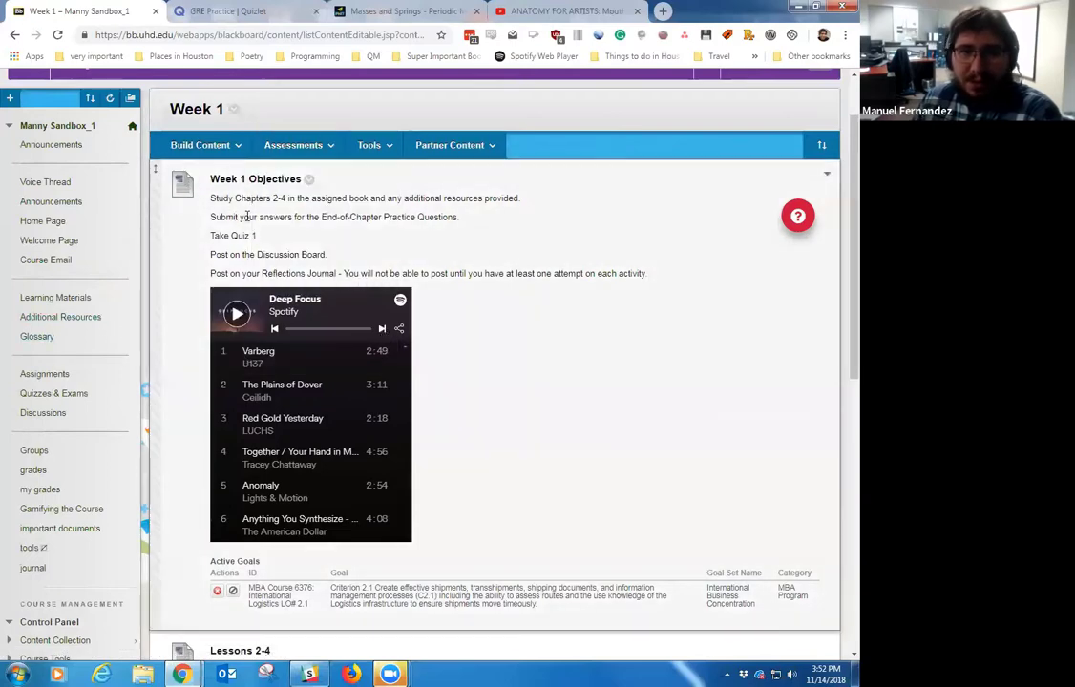
Start a new content item in the Week 1 folder and check the text editor's HTML code view
mouse_move(212, 162)
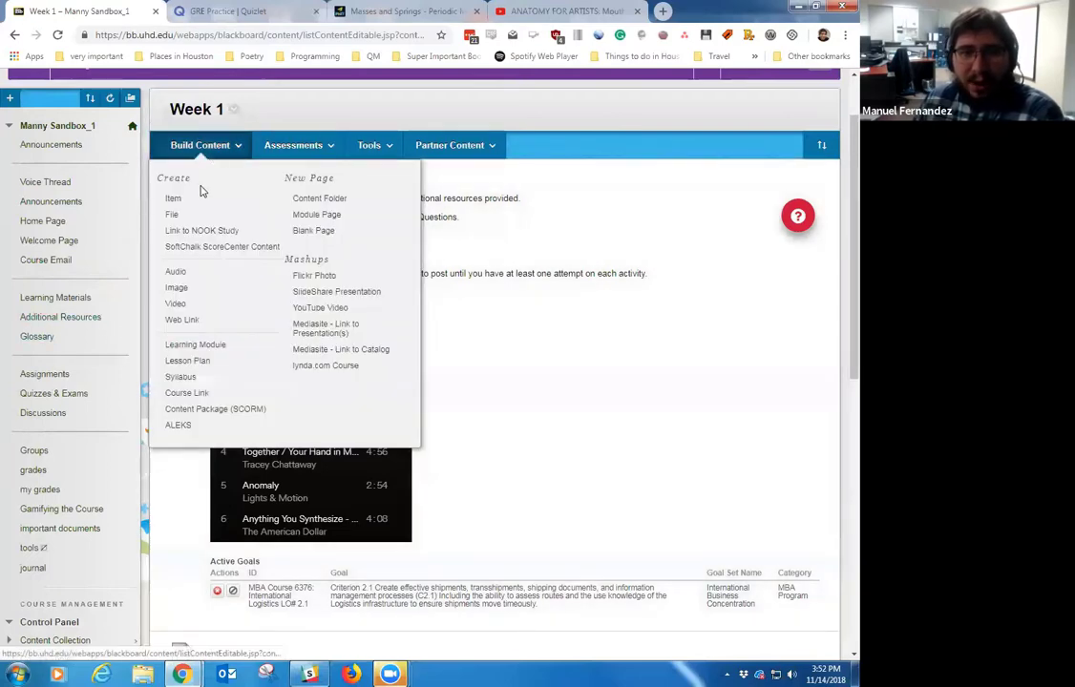
left_click(173, 198)
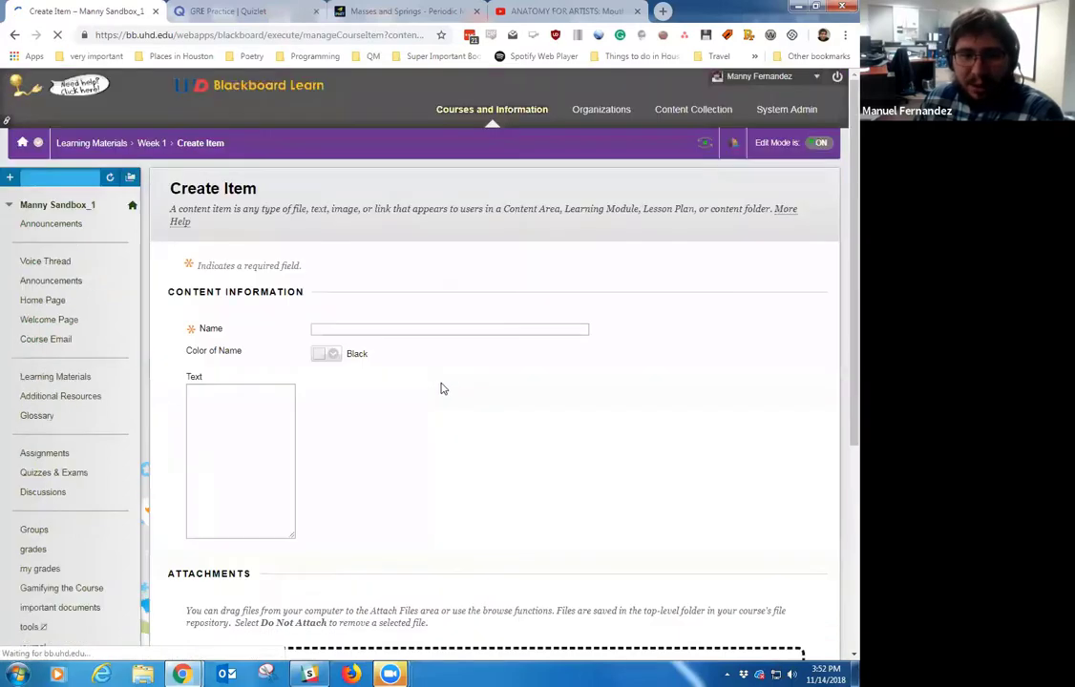
scroll(440, 377, "down", 5)
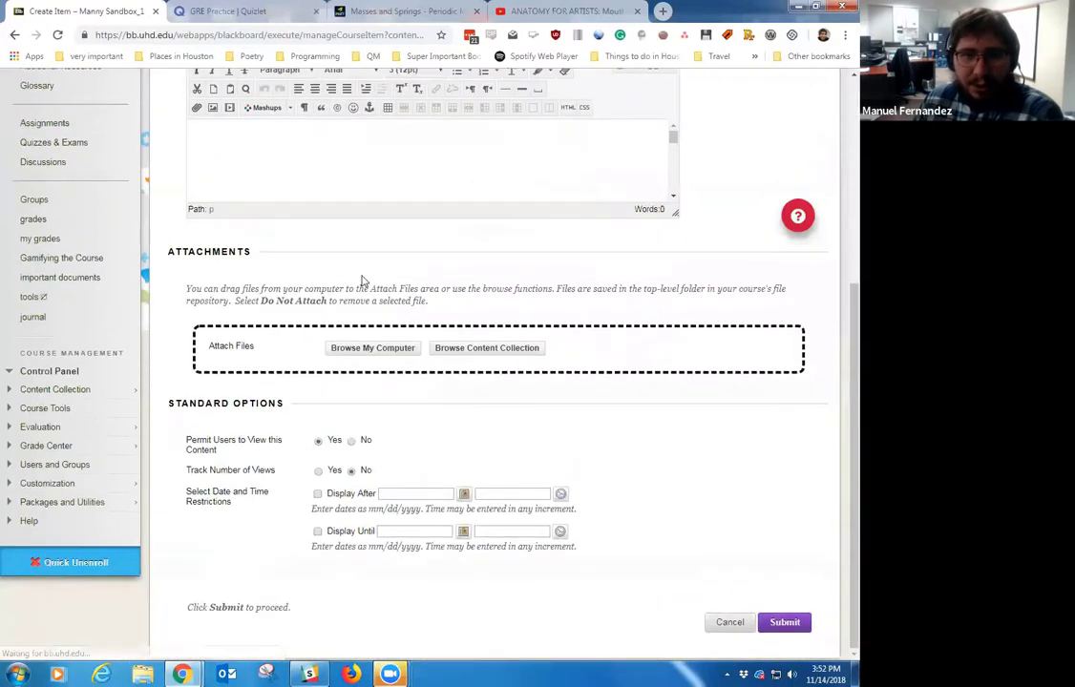
scroll(362, 279, "up", 1)
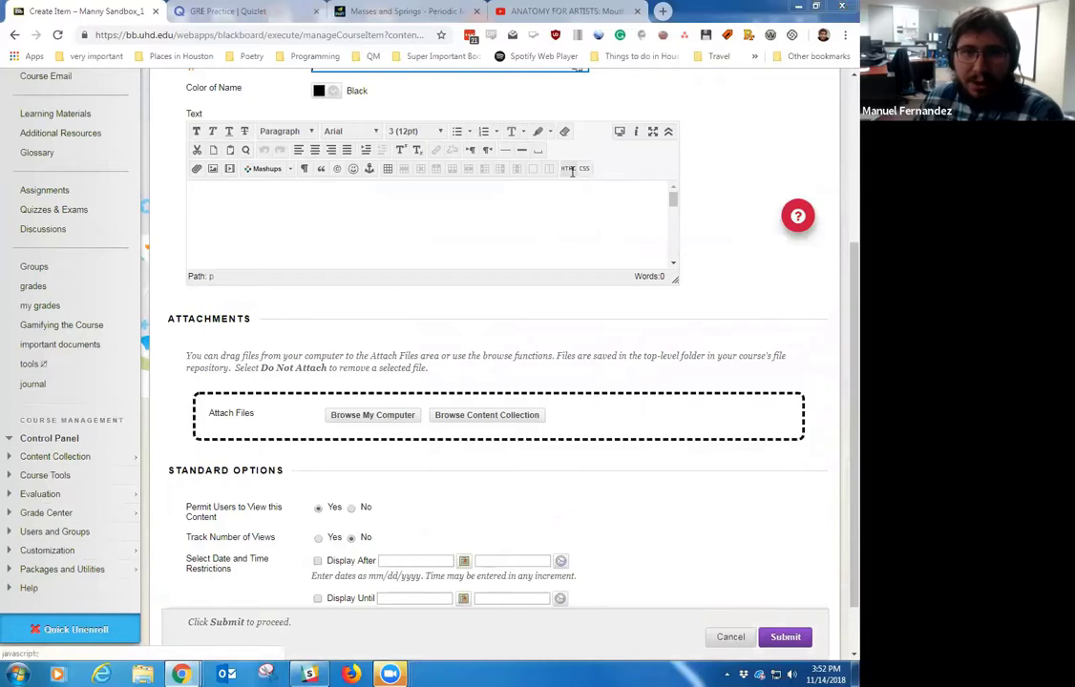
left_click(571, 169)
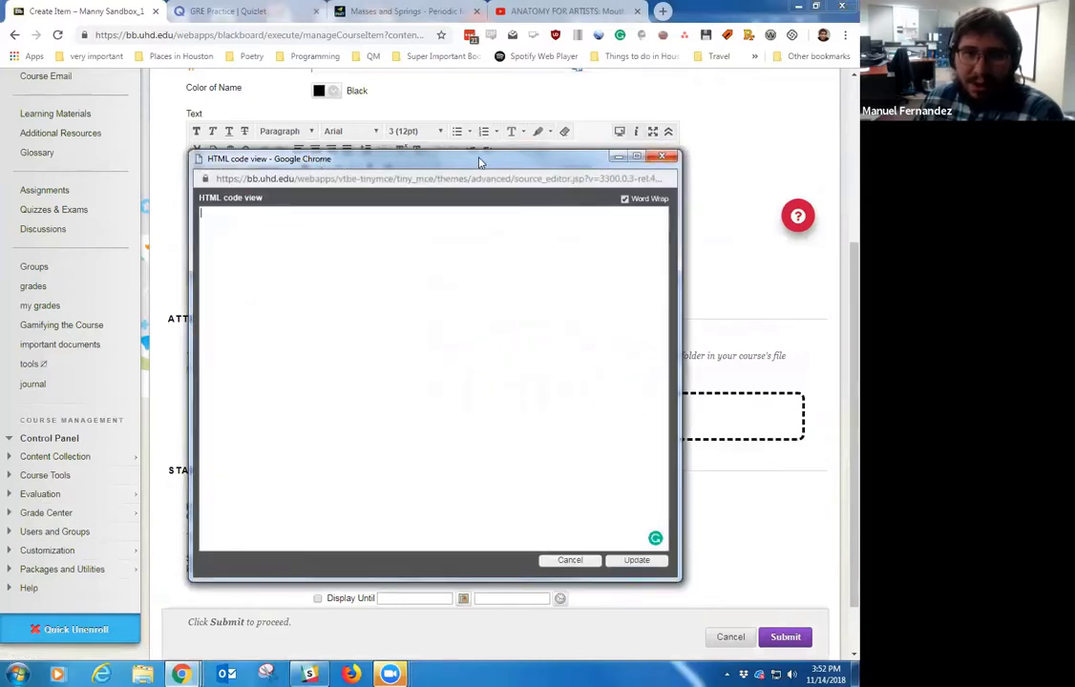
left_click(666, 157)
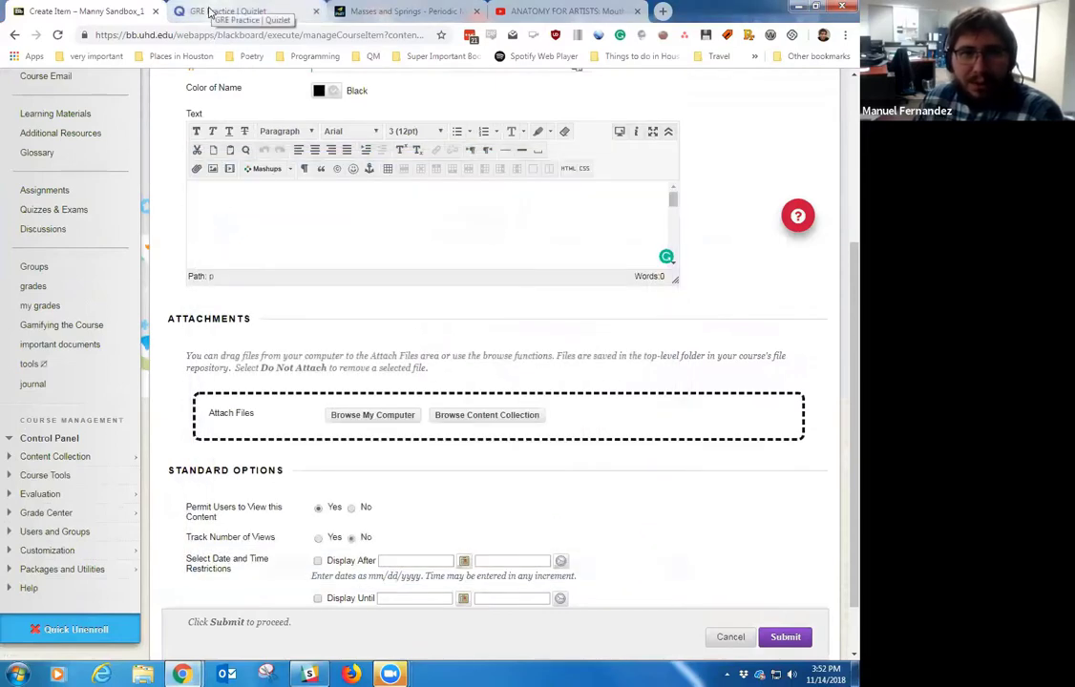
Switch to Quizlet and browse the latest activity, classes and folders on its home page
left_click(217, 10)
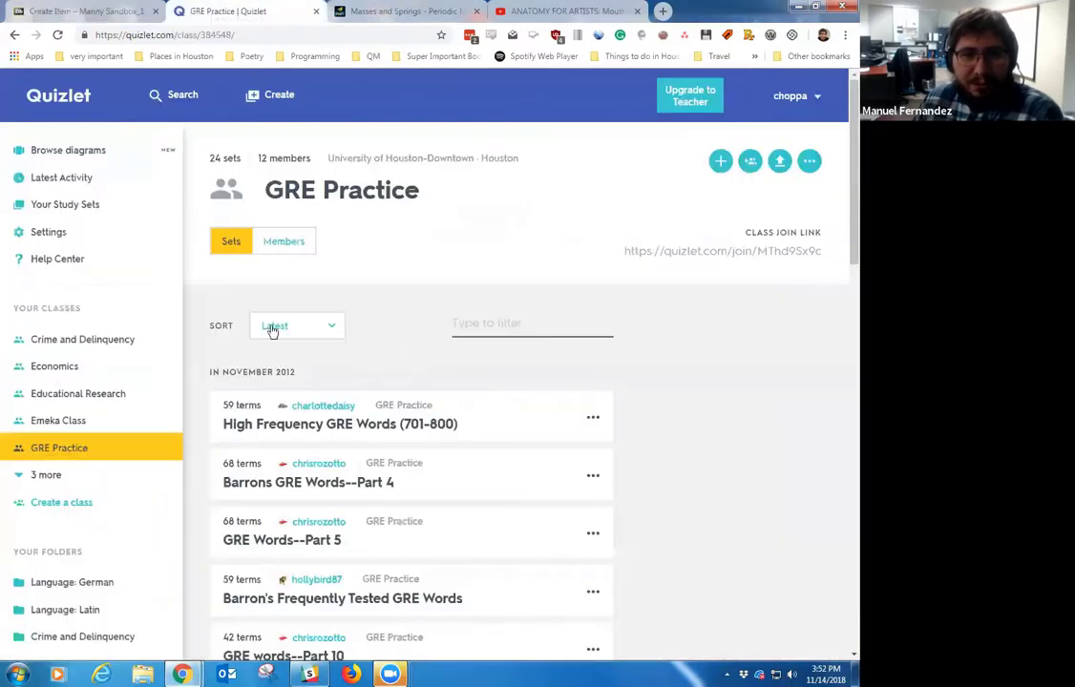
left_click(45, 93)
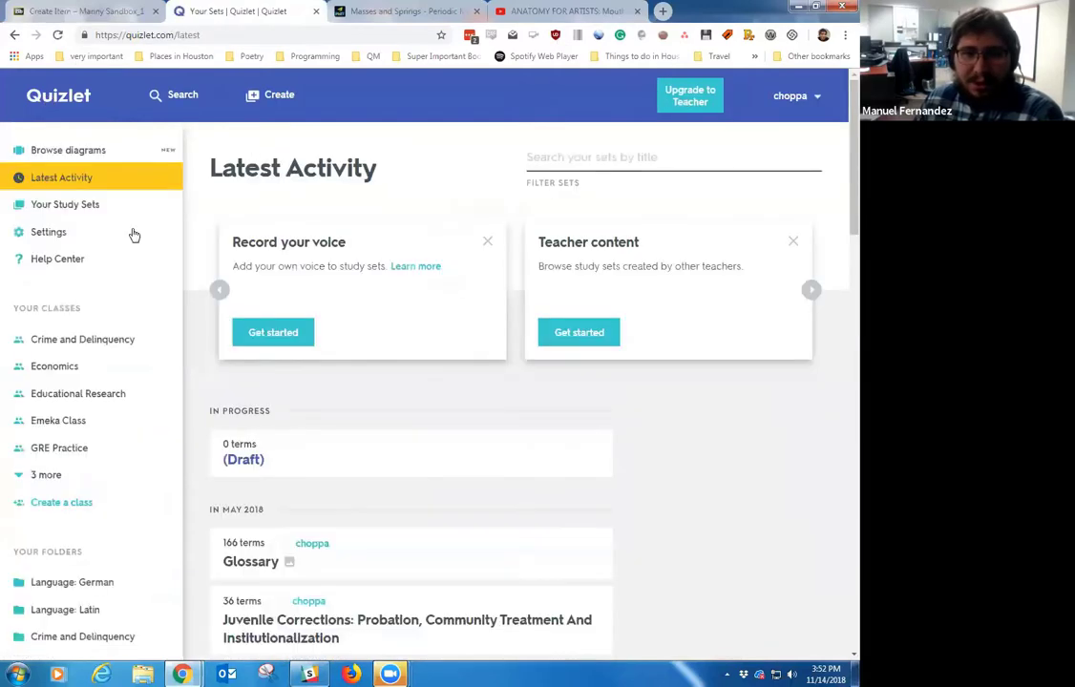
scroll(55, 301, "down", 4)
scroll(8, 295, "up", 2)
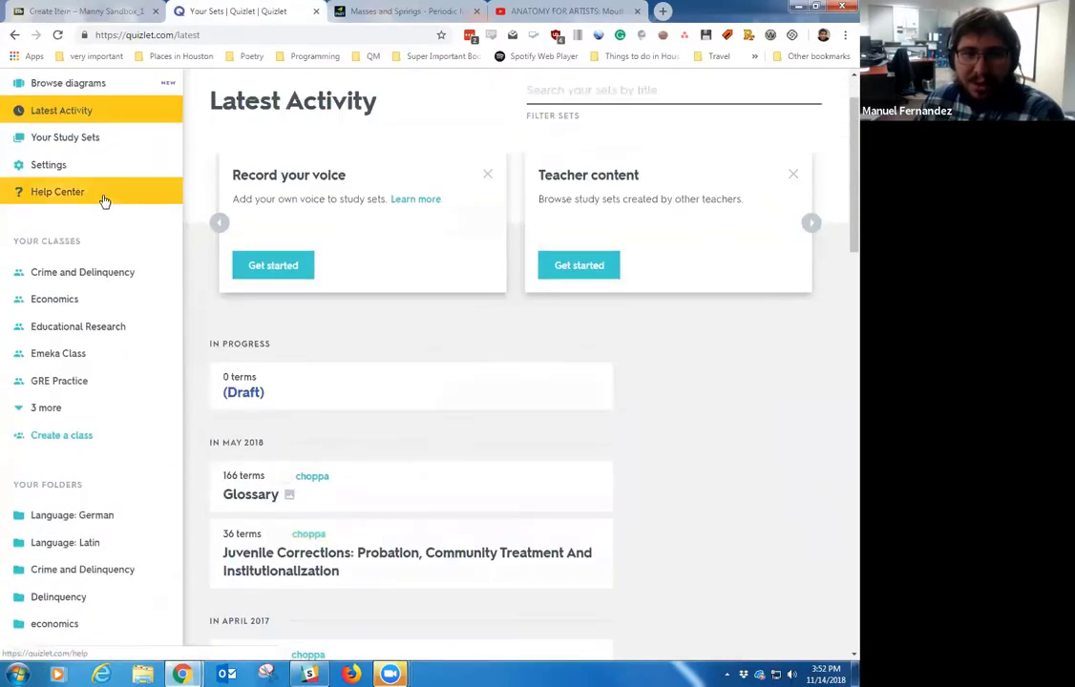
scroll(383, 236, "up", 1)
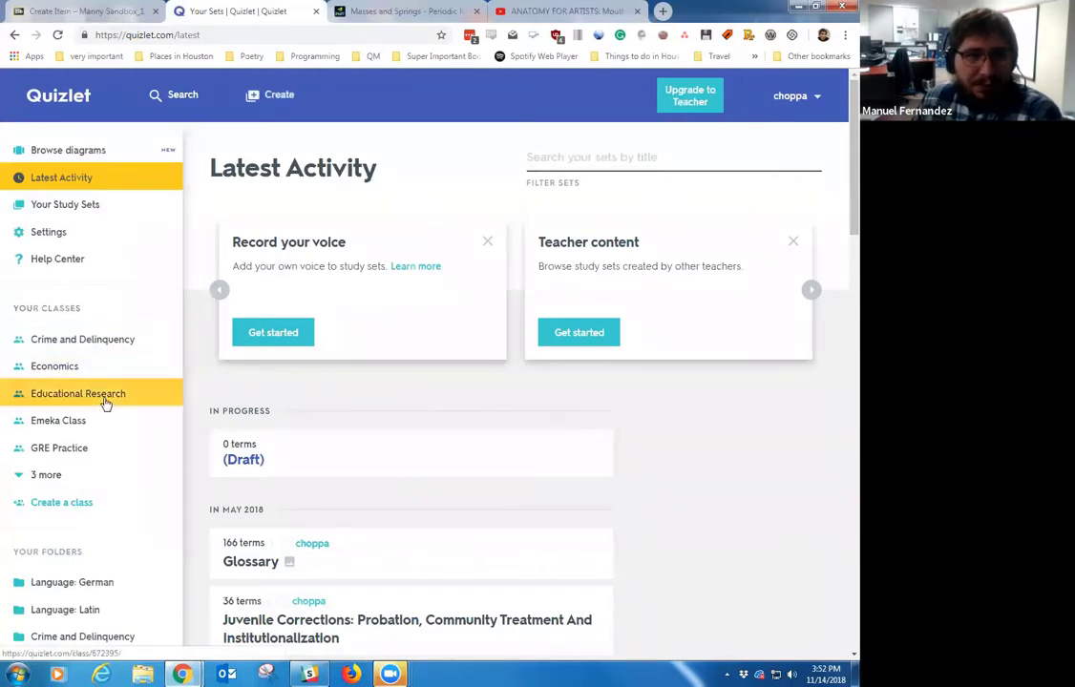
scroll(105, 402, "down", 3)
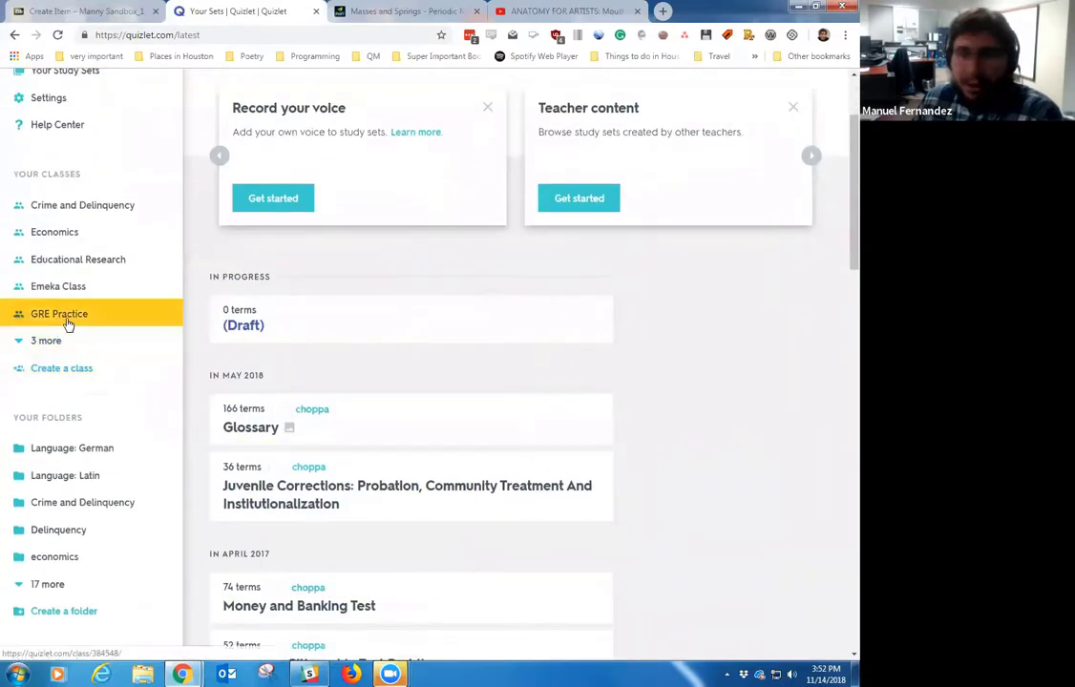
Open the High Frequency GRE Words (701-800) set from the GRE Practice class
left_click(68, 323)
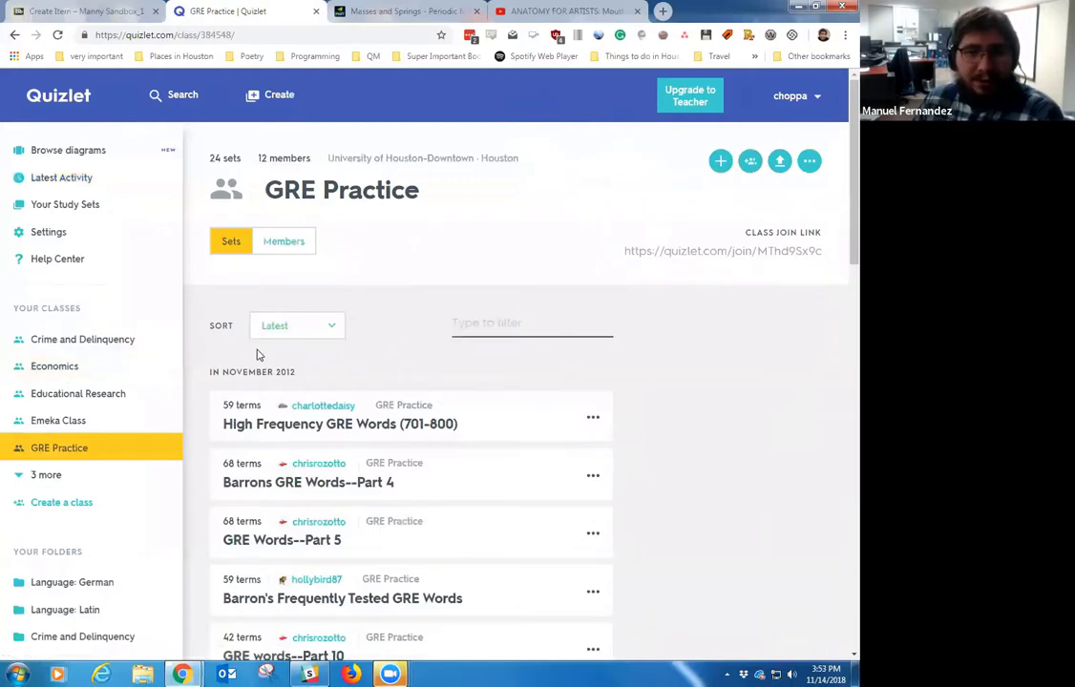
scroll(483, 297, "down", 2)
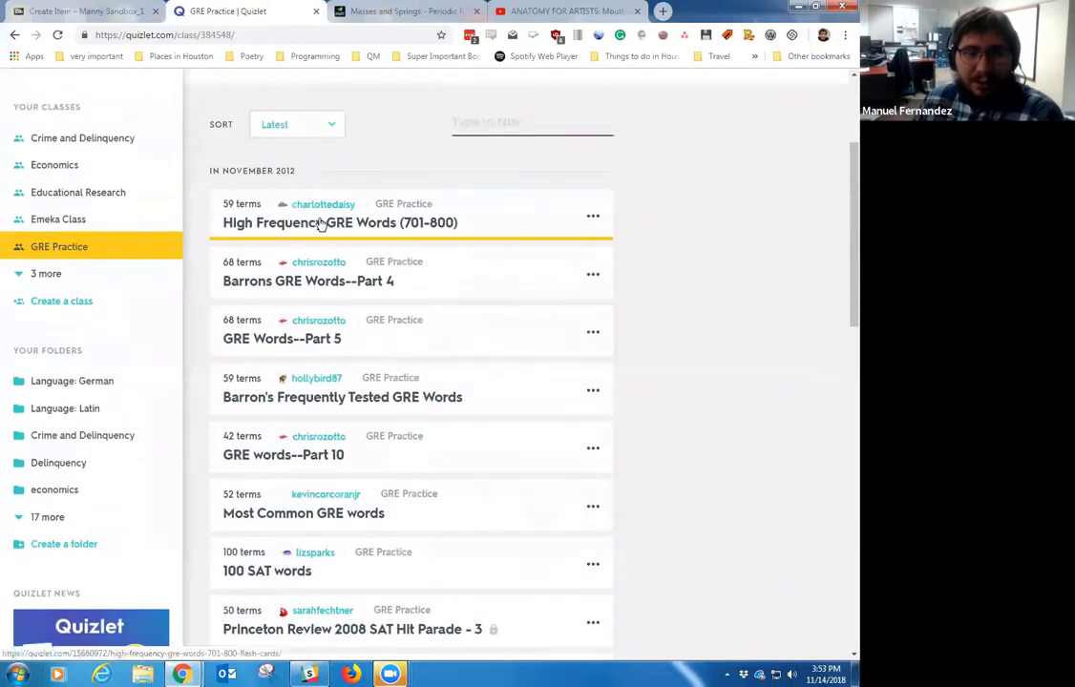
left_click(322, 222)
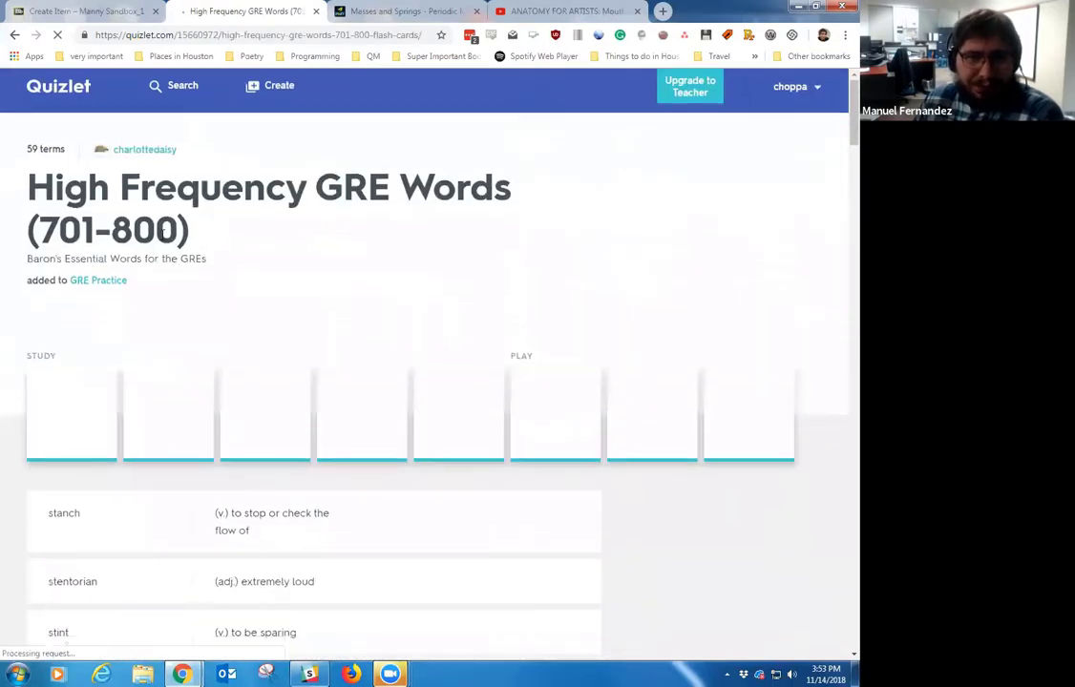
Copy the study set's HTML embed code for the Learn study mode
scroll(354, 315, "down", 2)
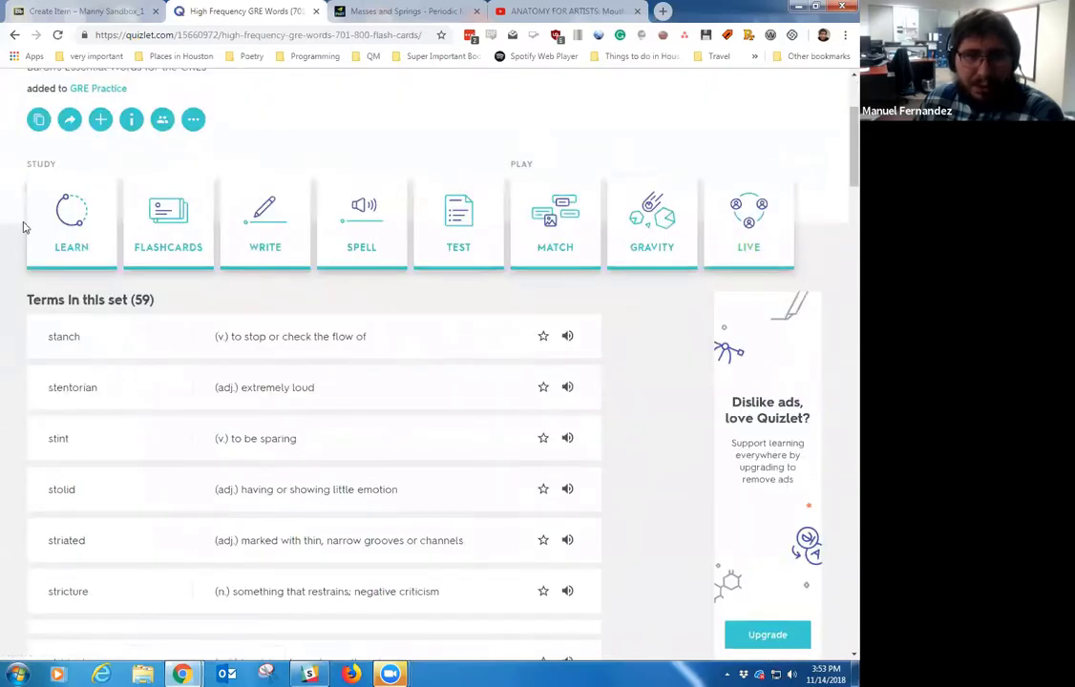
left_click(194, 120)
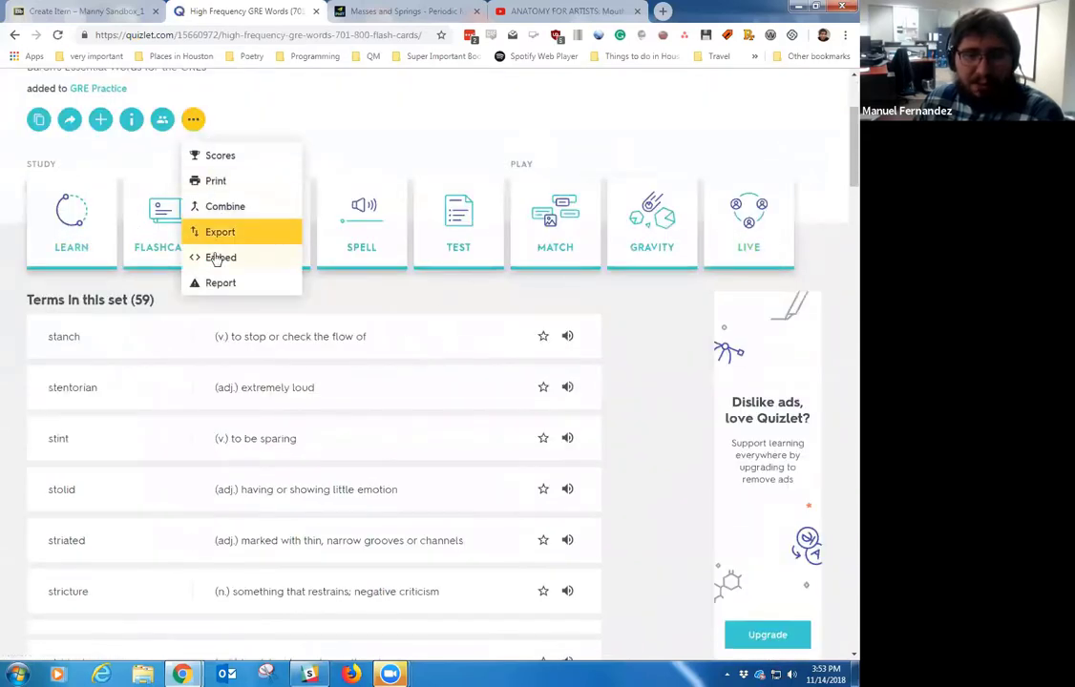
left_click(283, 254)
left_click(343, 254)
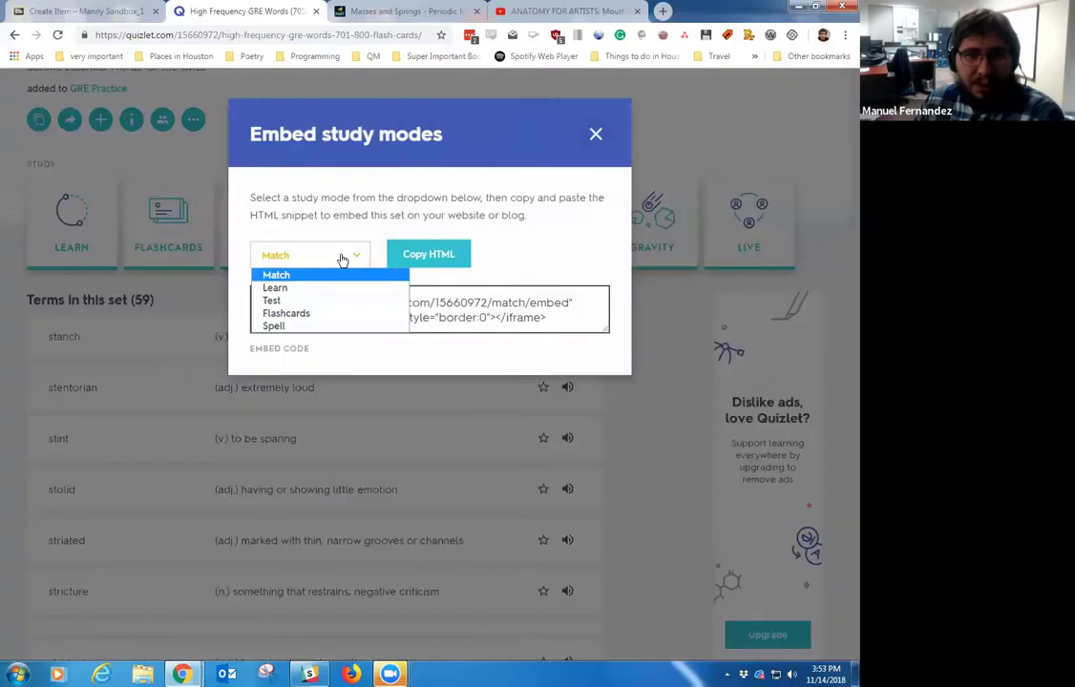
left_click(302, 290)
left_click(463, 315)
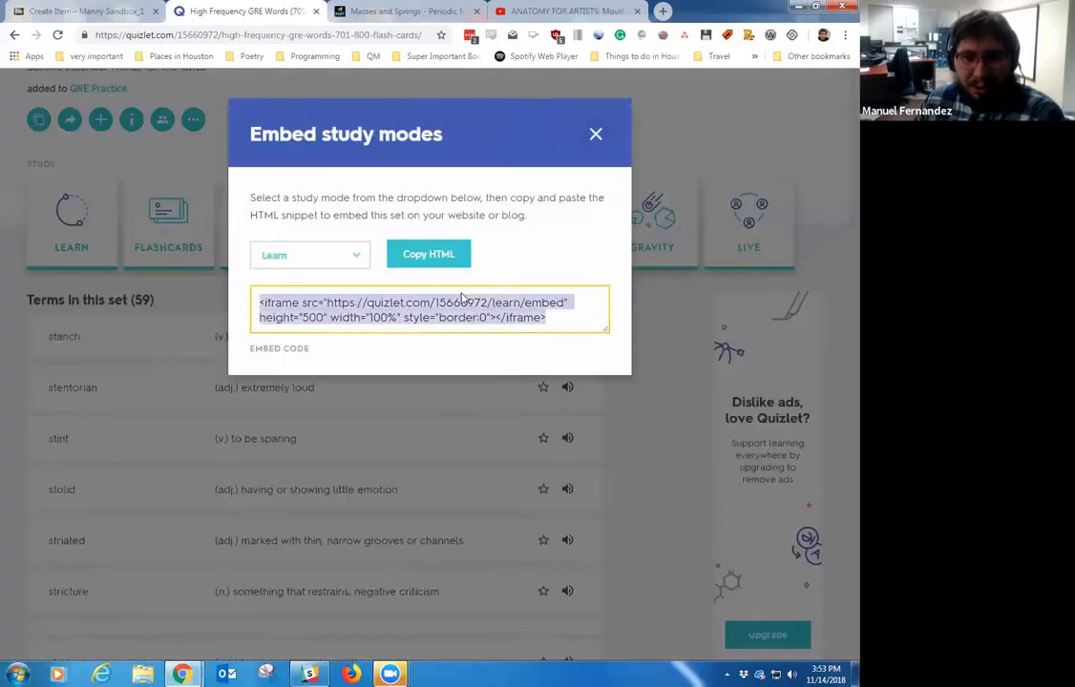
left_click(403, 271)
Return to the new item in Blackboard and name it "Quizlet Flashcards"
left_click(86, 12)
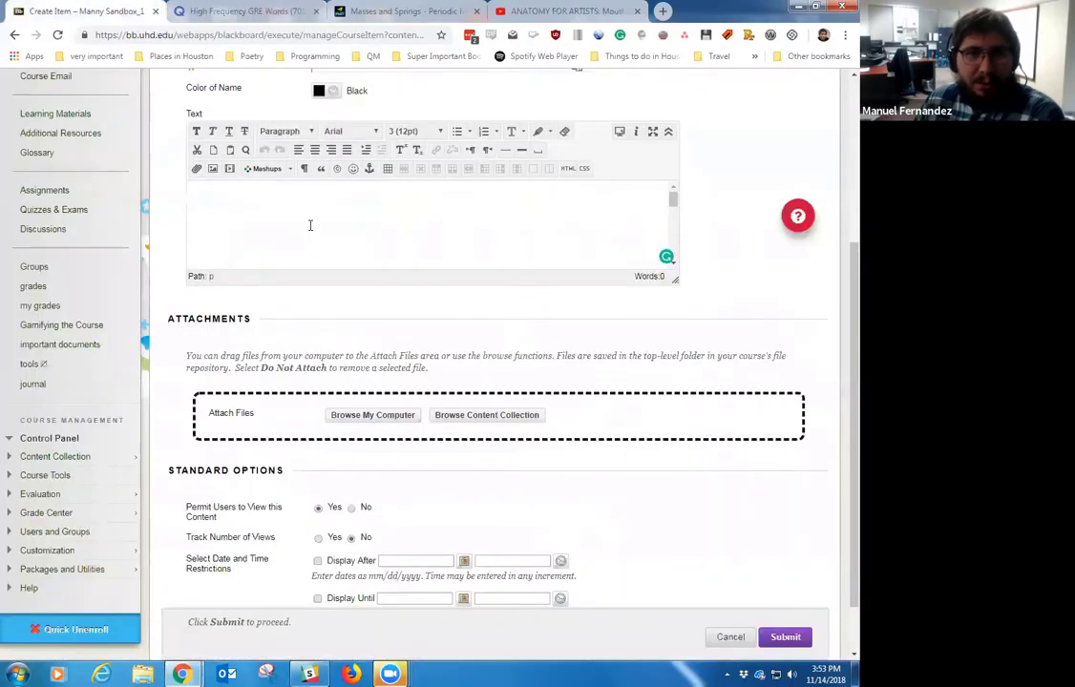
scroll(353, 251, "up", 1)
left_click(438, 291)
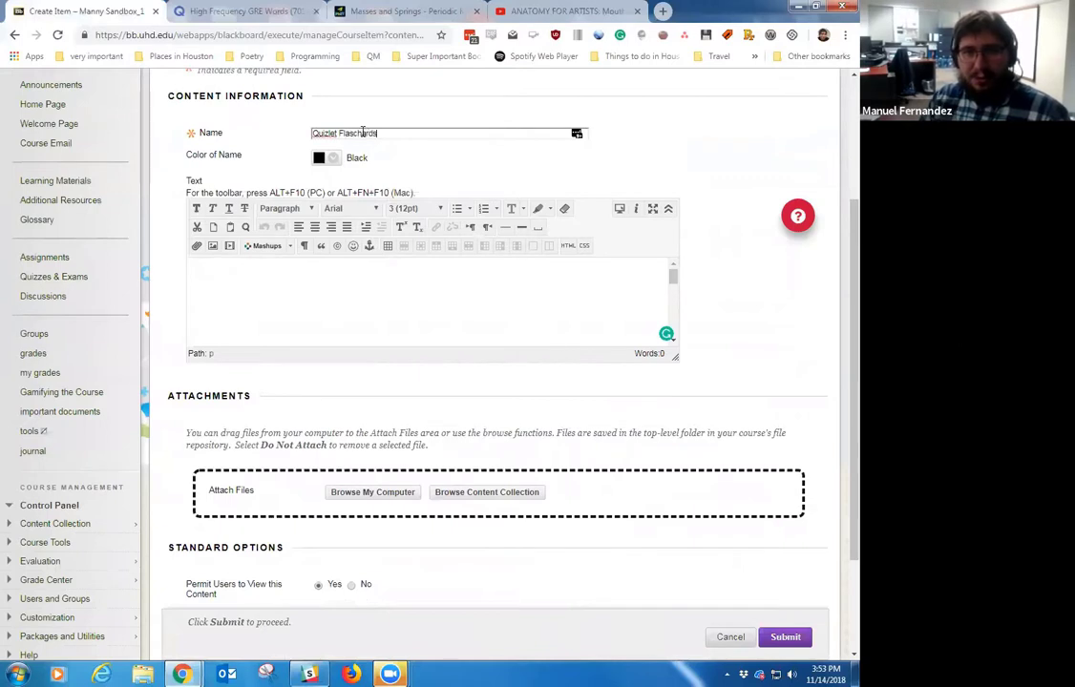
left_click(361, 133)
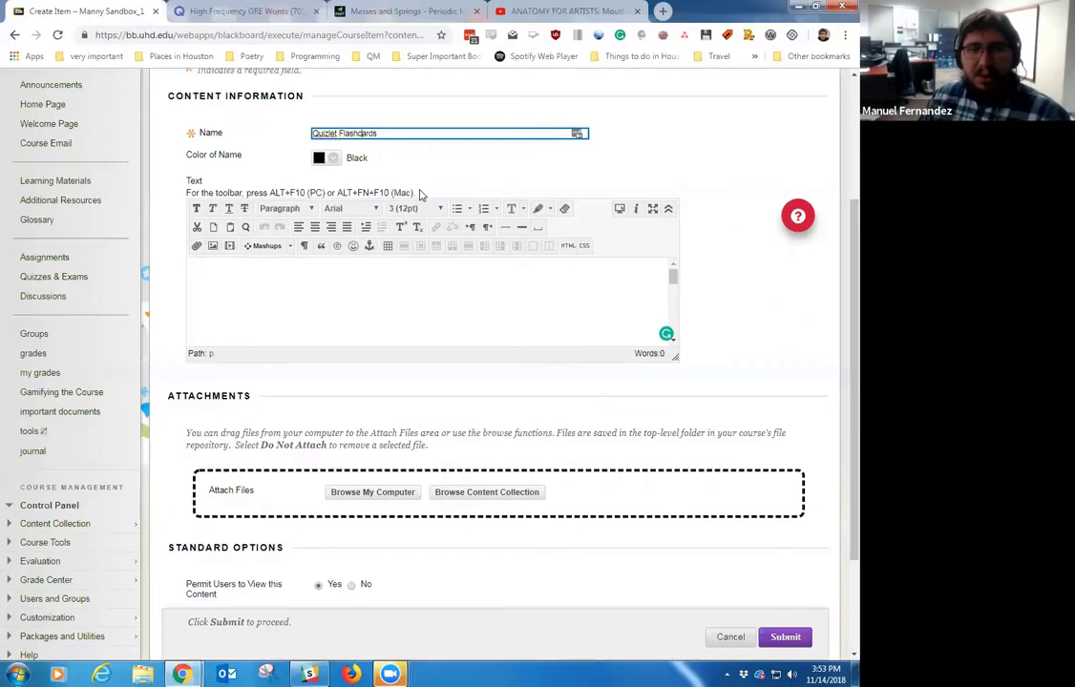
Insert the copied Quizlet iframe code as HTML in the item's text and submit the item
left_click(573, 246)
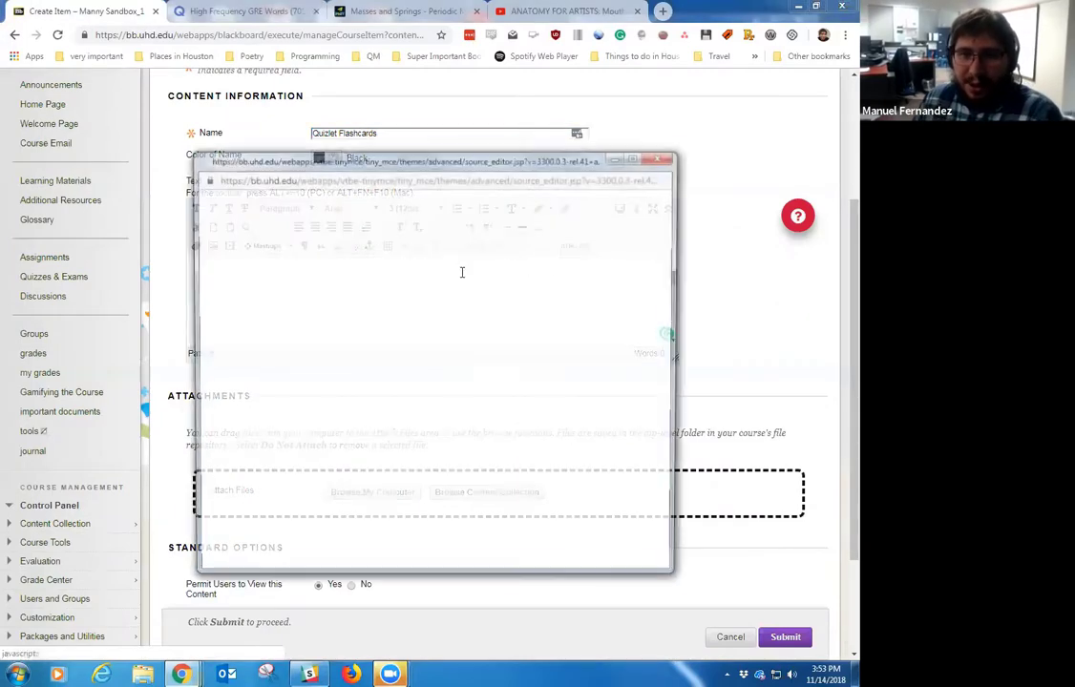
key("ctrl+v")
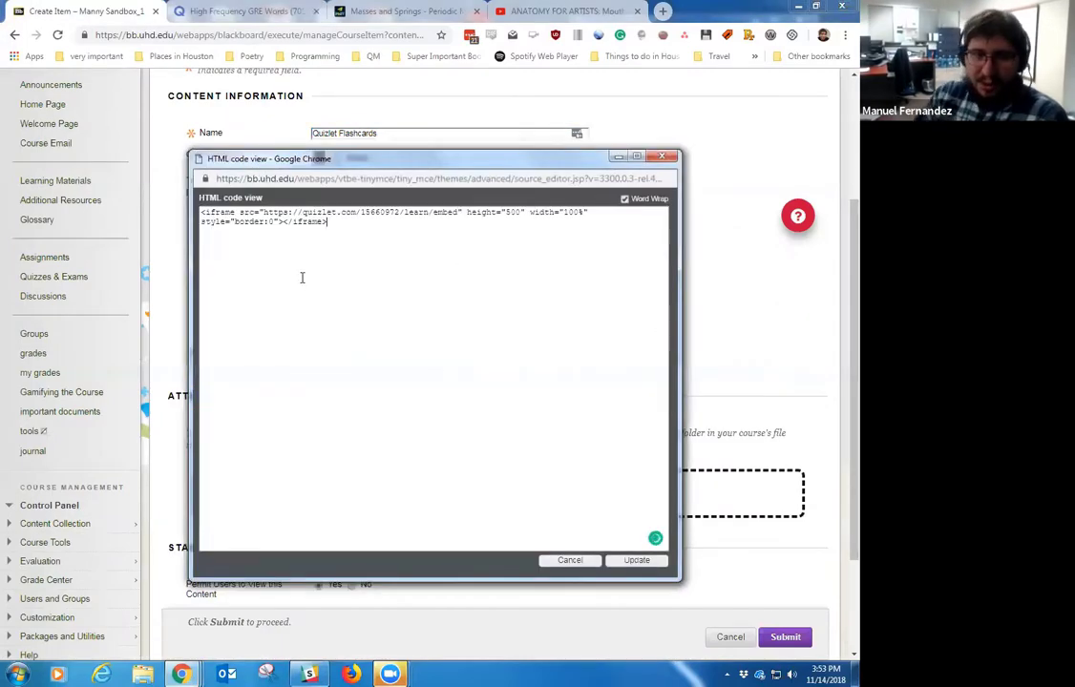
left_click(635, 559)
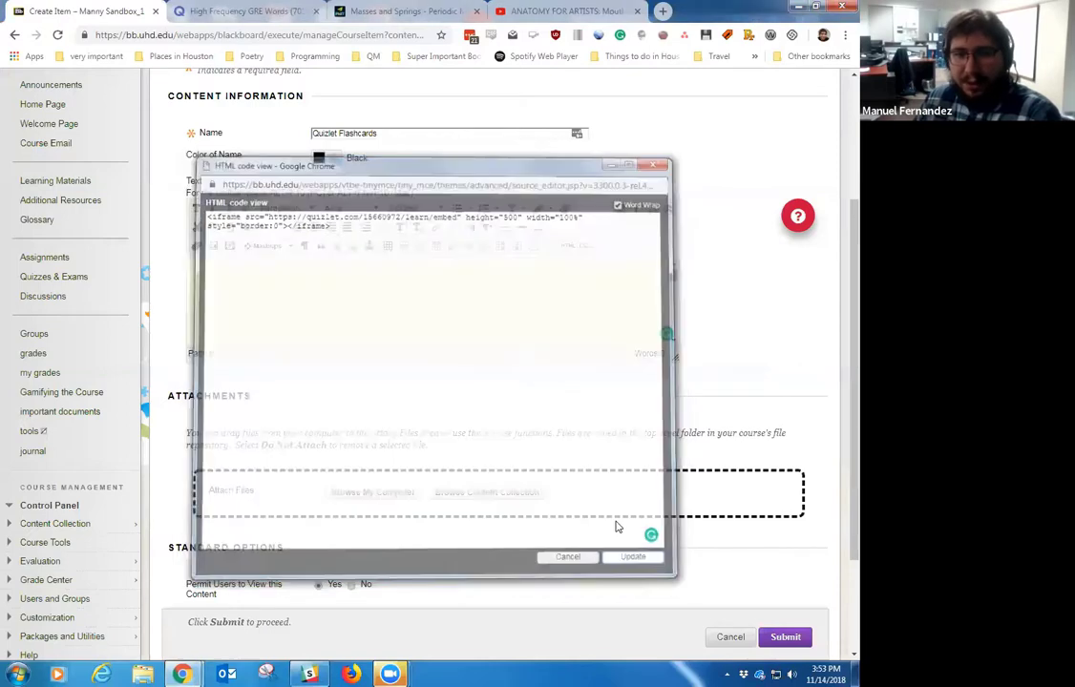
scroll(720, 565, "down", 3)
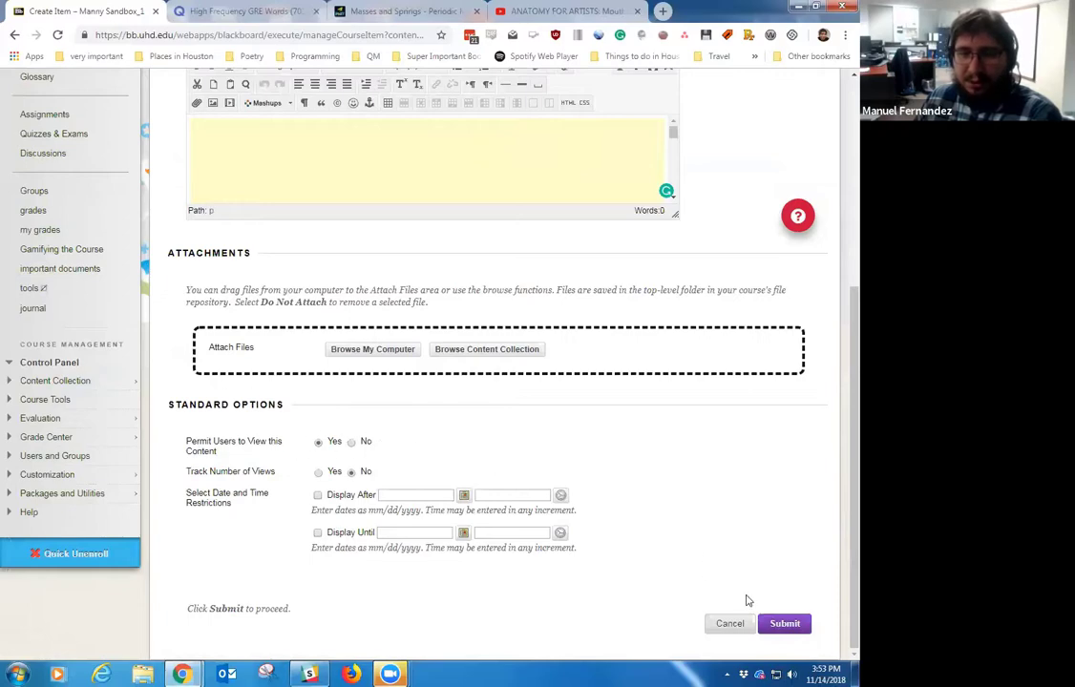
left_click(789, 625)
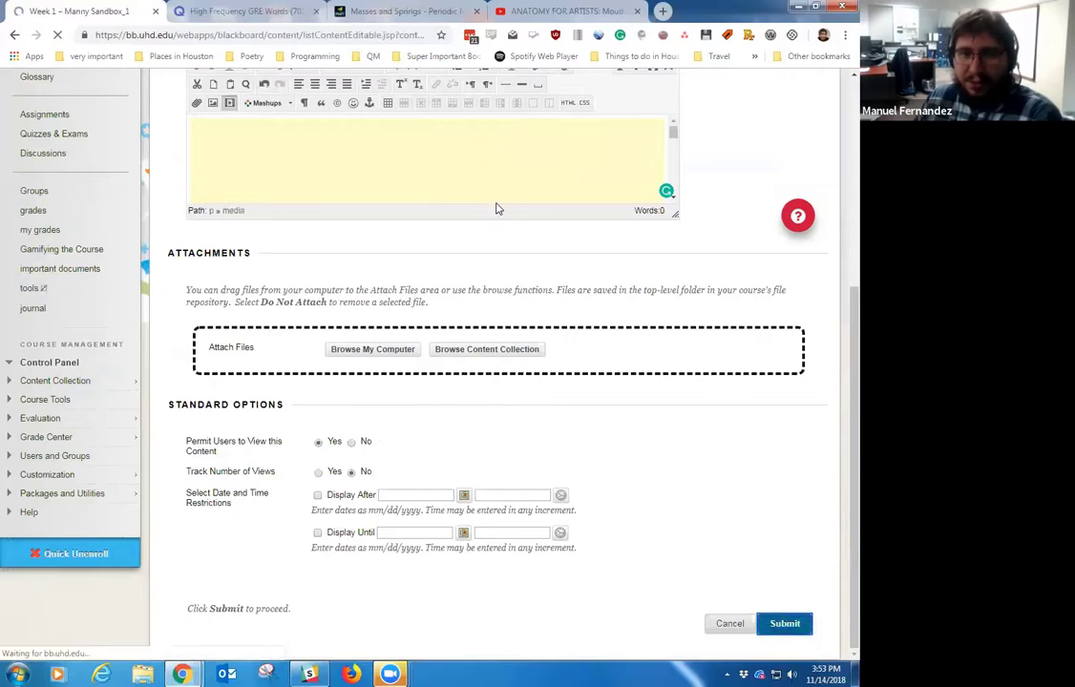
Find the Quizlet Flashcards item at the end of Week 1 and start its embedded Learn activity
scroll(533, 302, "down", 10)
scroll(537, 302, "down", 5)
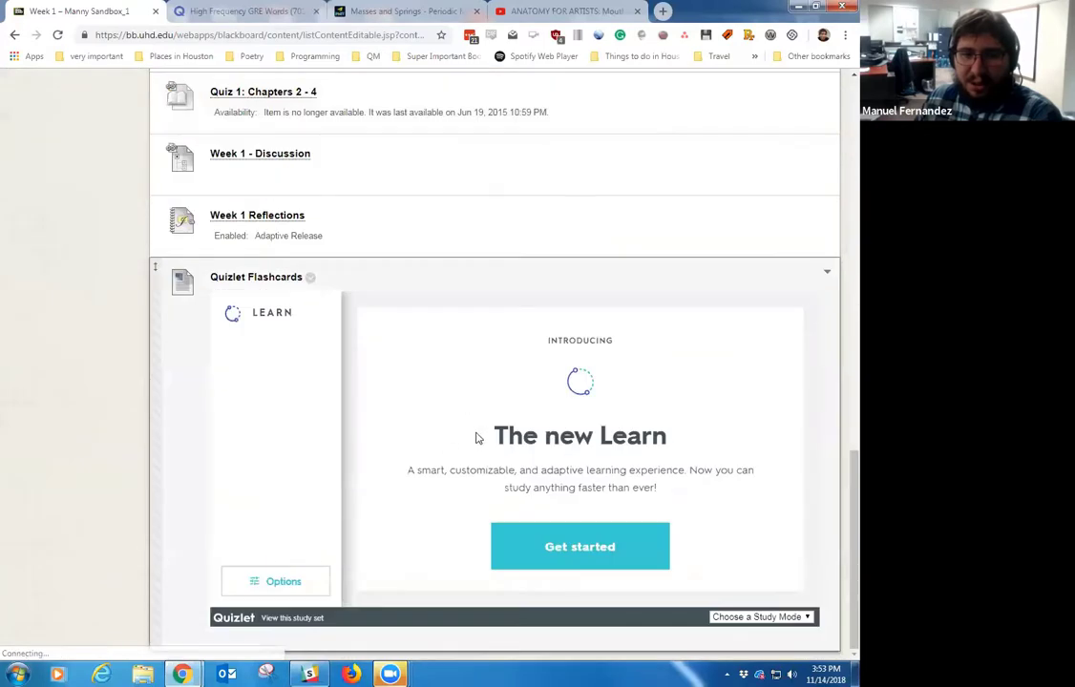
left_click(557, 549)
left_click(582, 550)
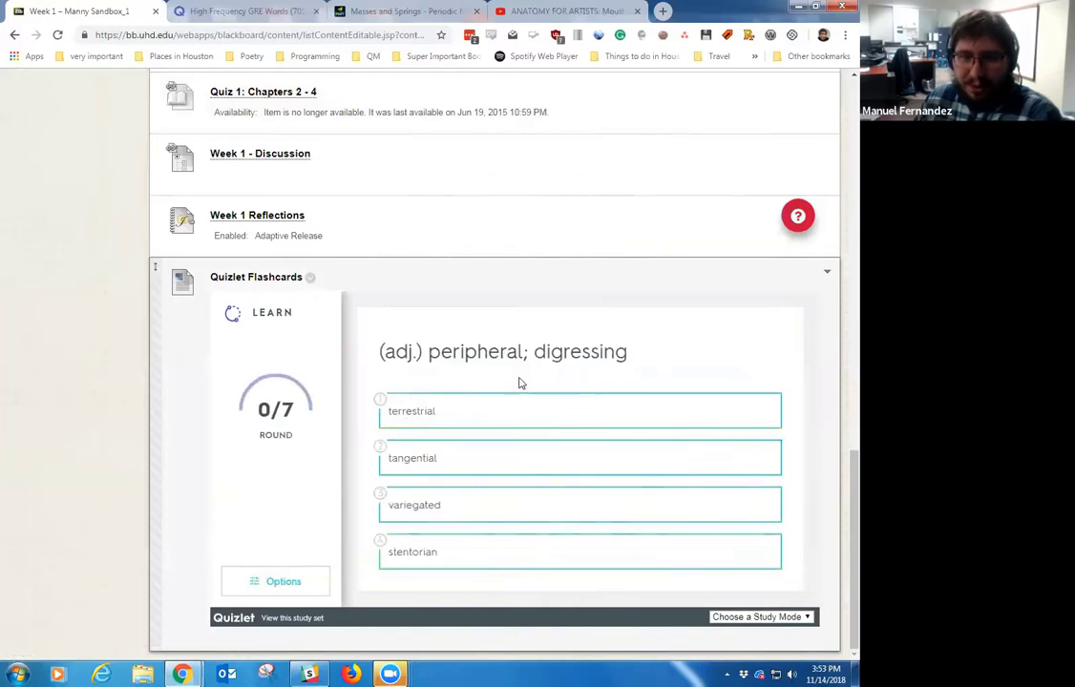
Answer the embedded Learn question "(adj.) peripheral; digressing" with "tangential" and continue past the feedback
left_click(415, 464)
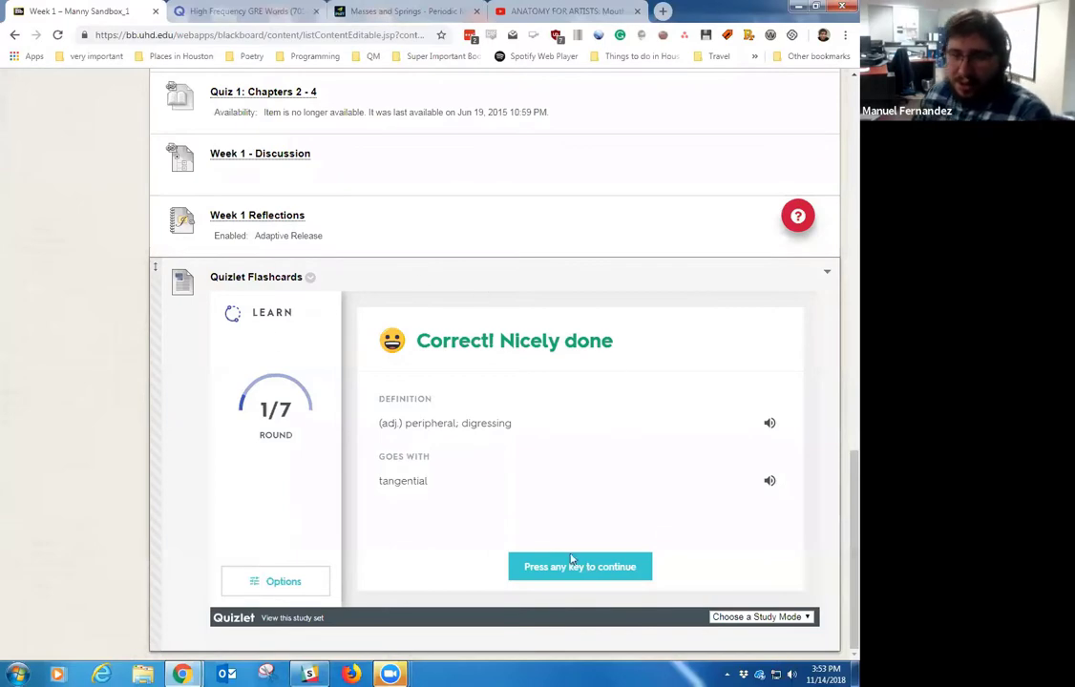
left_click(637, 570)
scroll(407, 389, "up", 5)
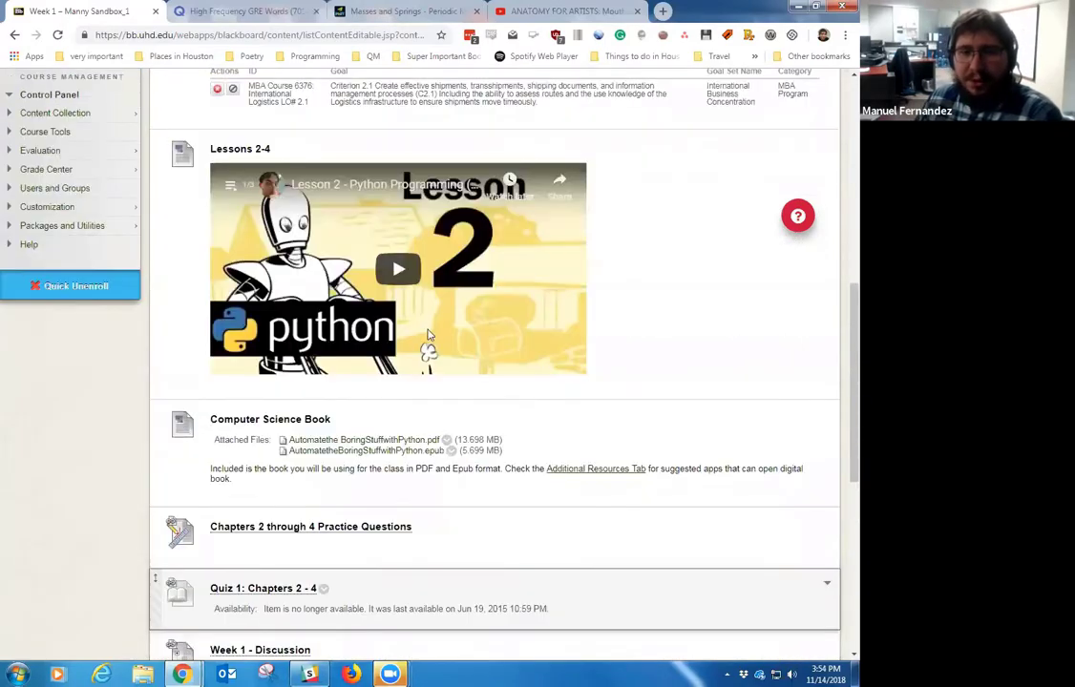
scroll(429, 335, "up", 10)
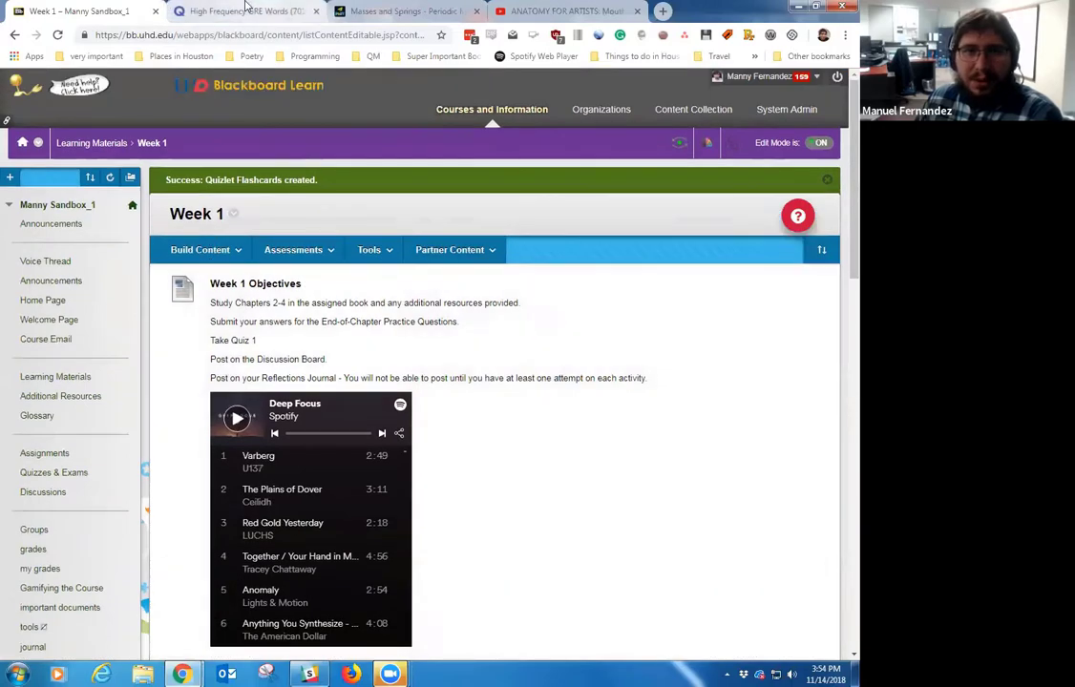
Close the Quizlet page and open the "States of Matter: Basics" simulation from PhET's Heat & Thermo physics category
middle_click(246, 10)
key("ctrl+Tab")
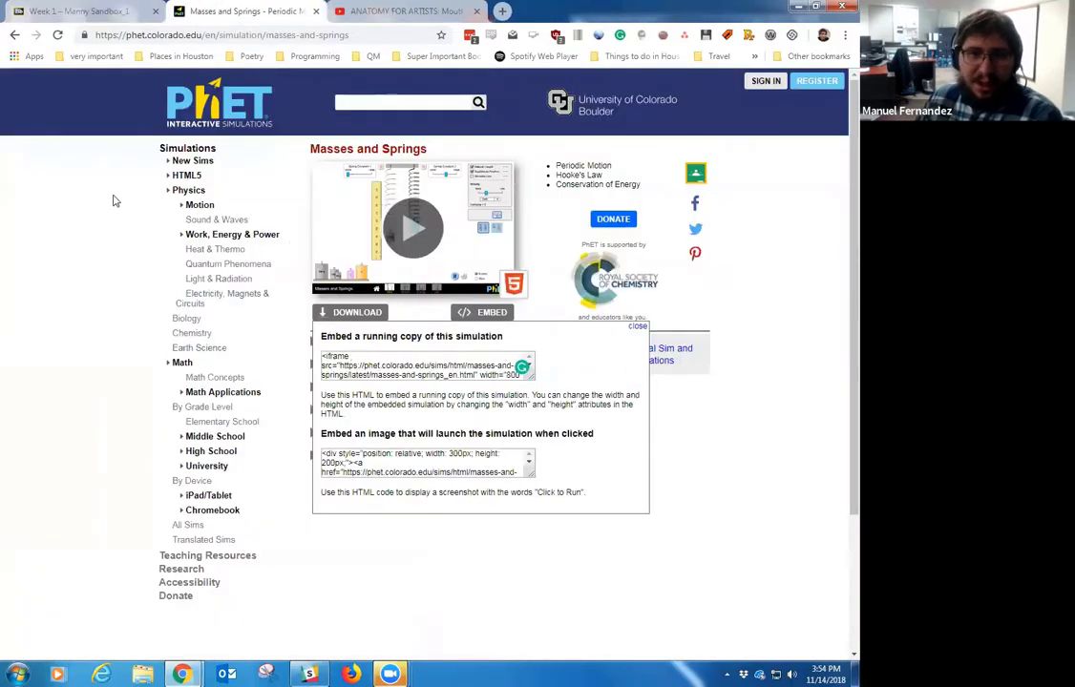
left_click(172, 219)
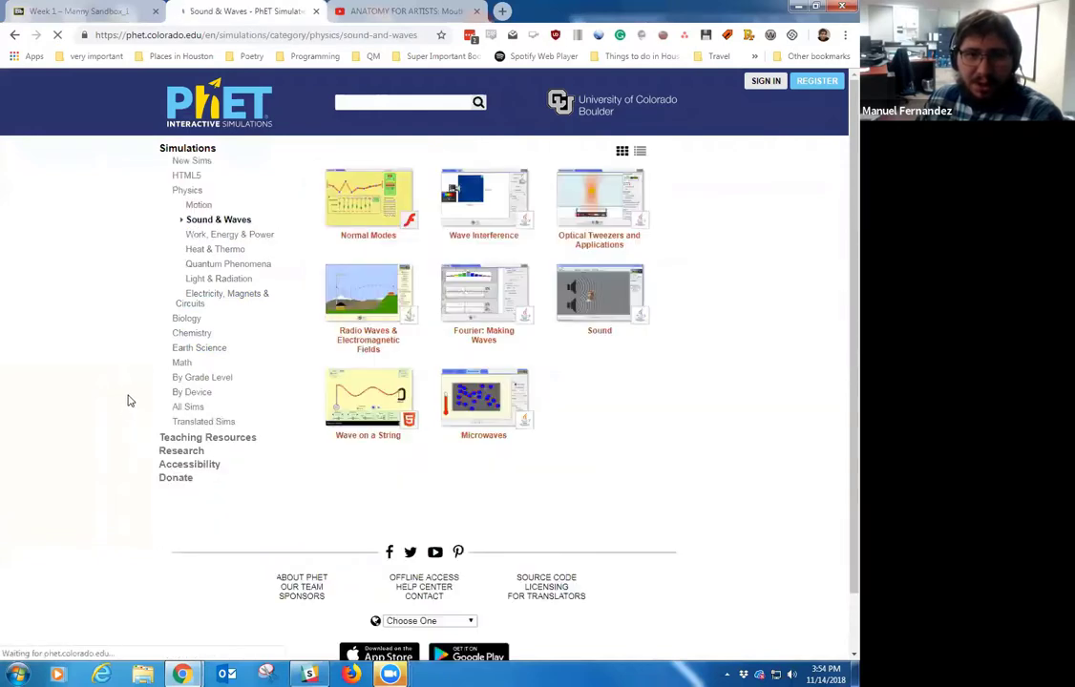
left_click(219, 249)
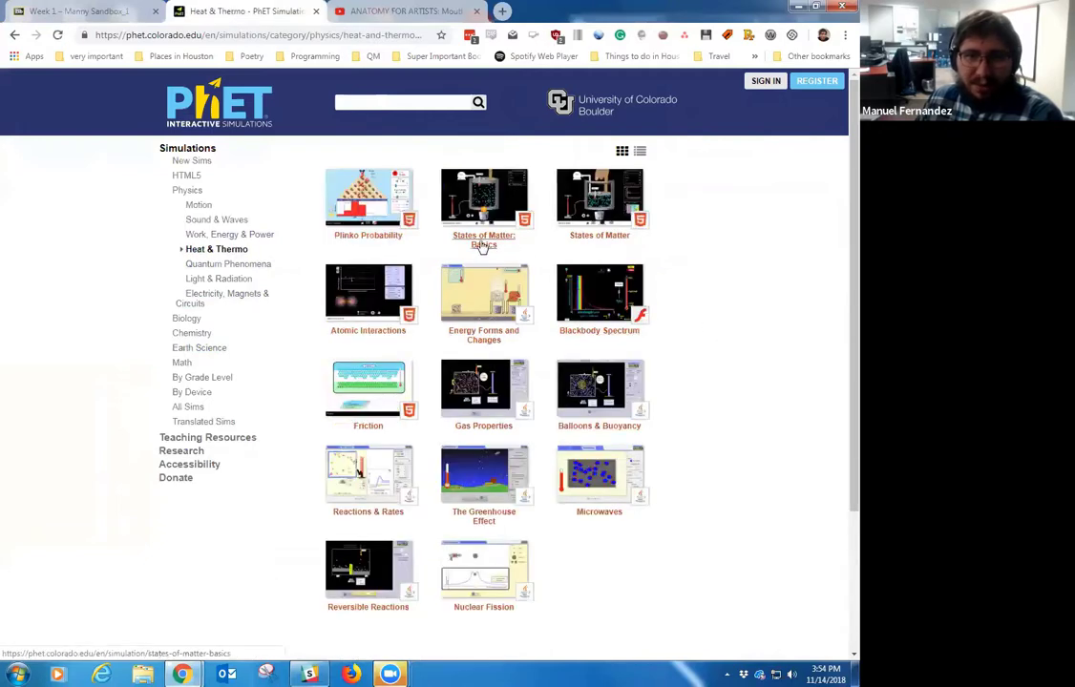
left_click(488, 241)
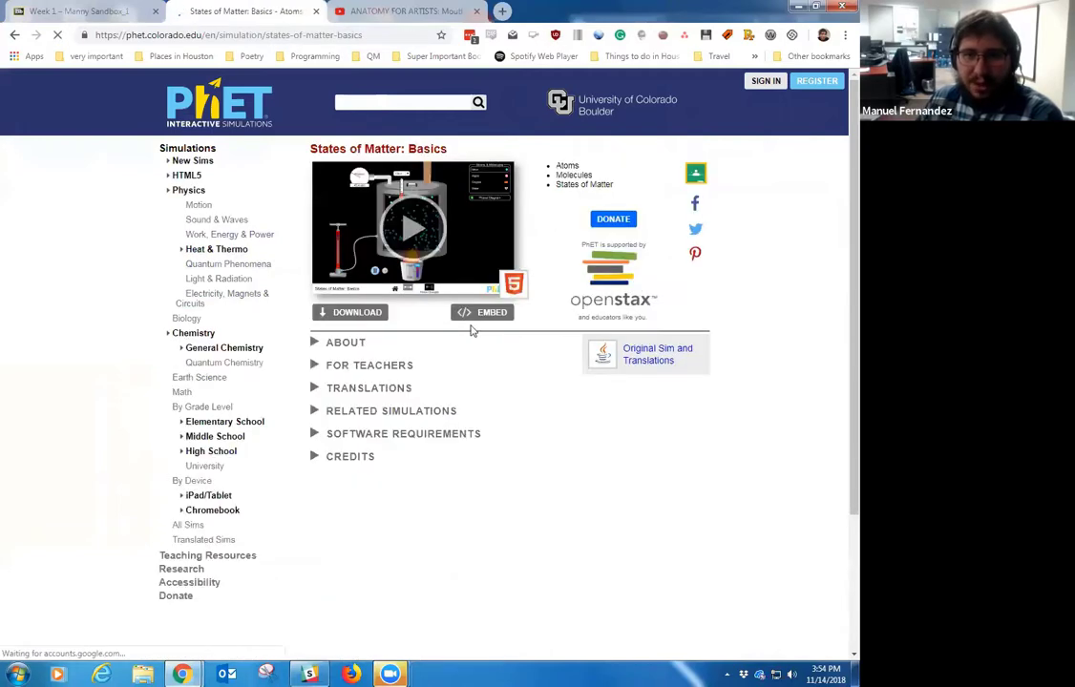
Copy the HTML code for embedding a running copy of the States of Matter: Basics simulation
left_click(476, 315)
right_click(415, 370)
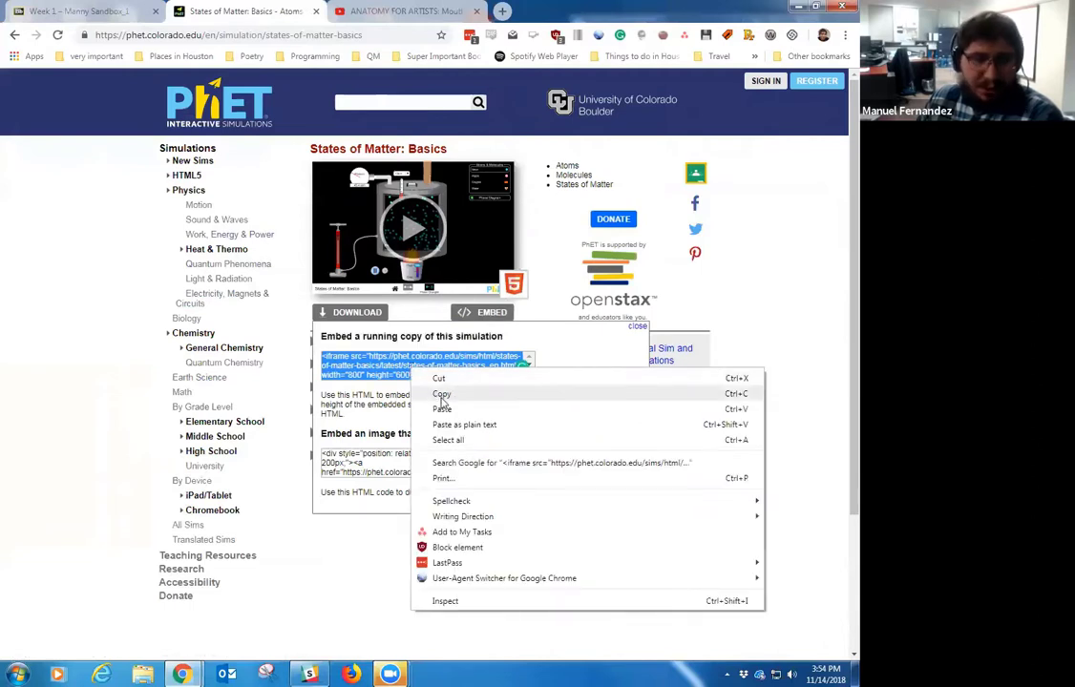
left_click(442, 396)
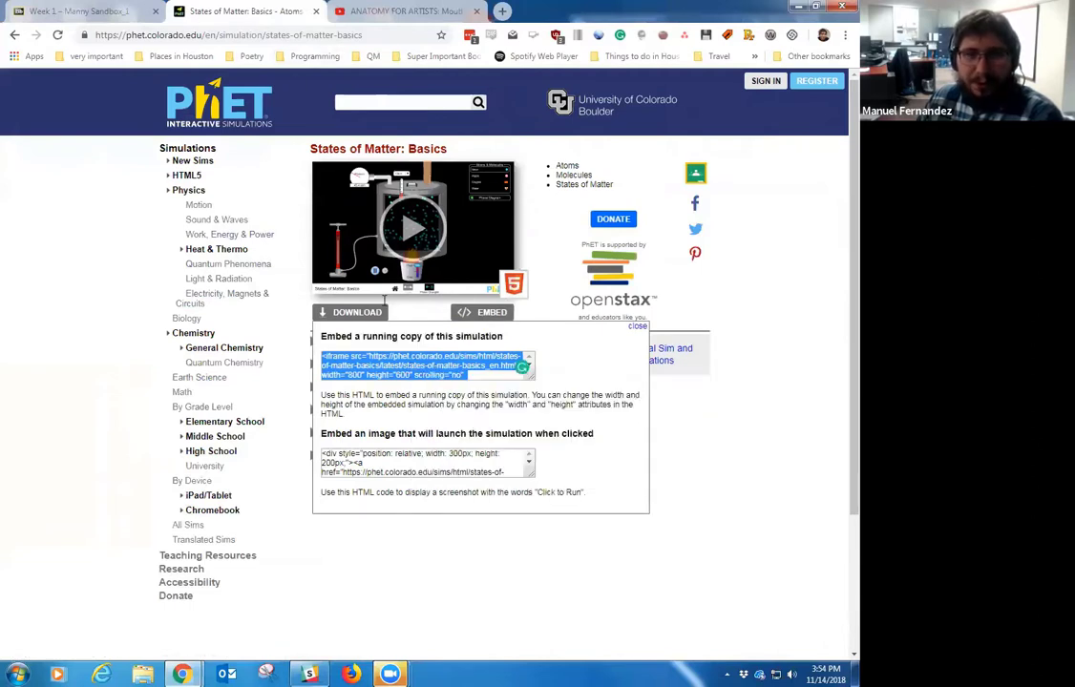
right_click(426, 366)
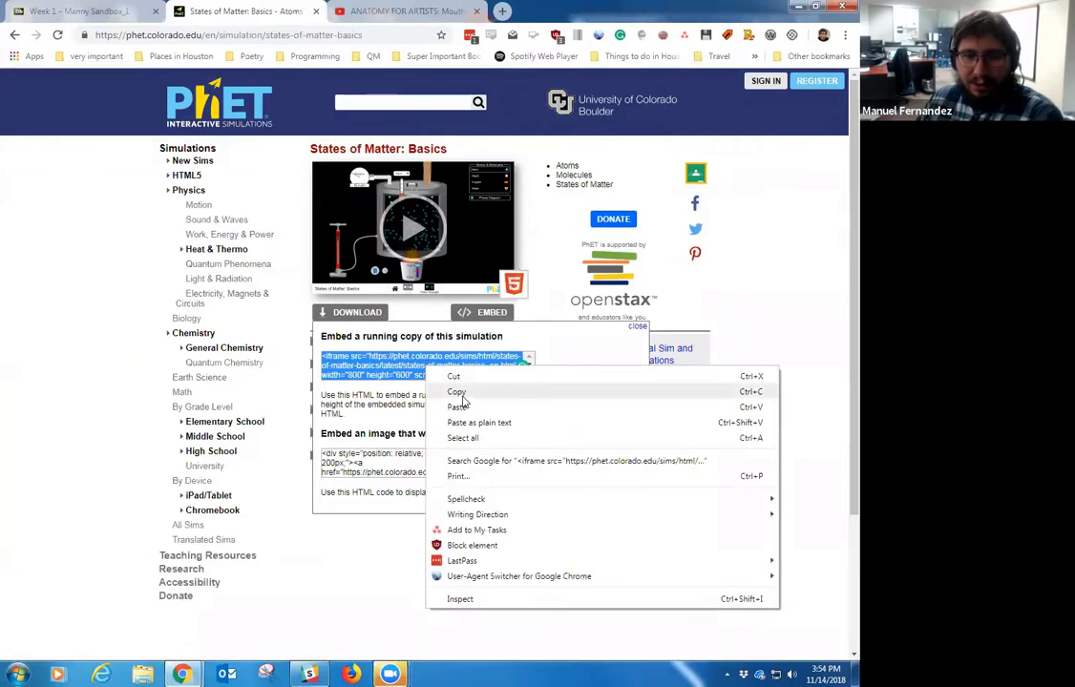
left_click(454, 391)
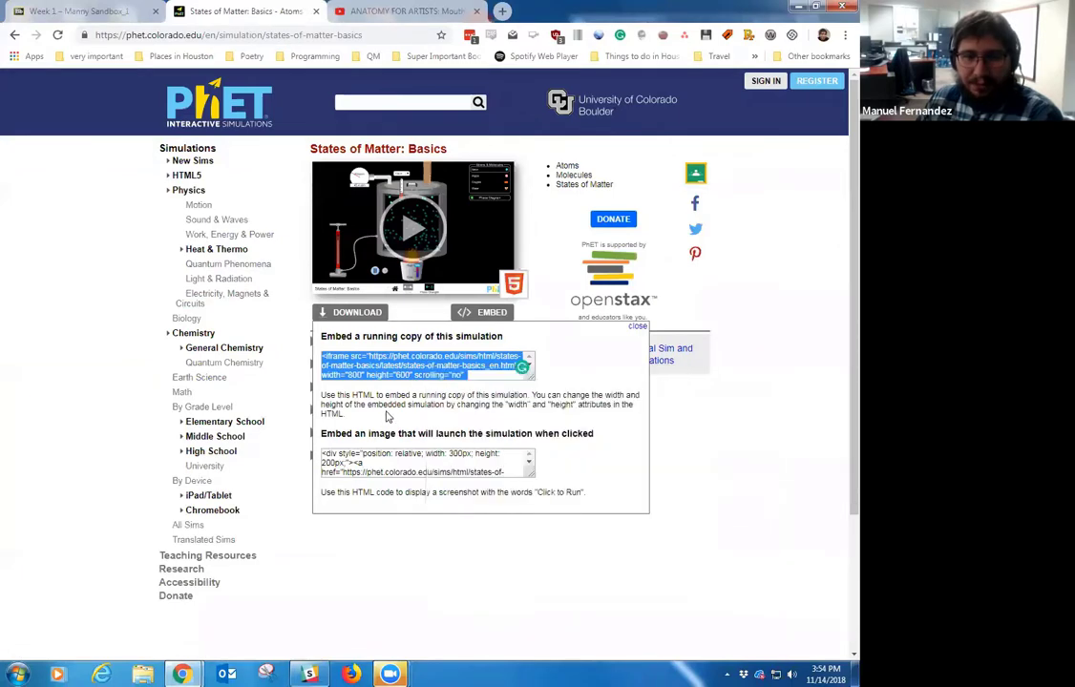
Return to the Week 1 folder in Blackboard and start creating a new content item
left_click(81, 11)
left_click(202, 250)
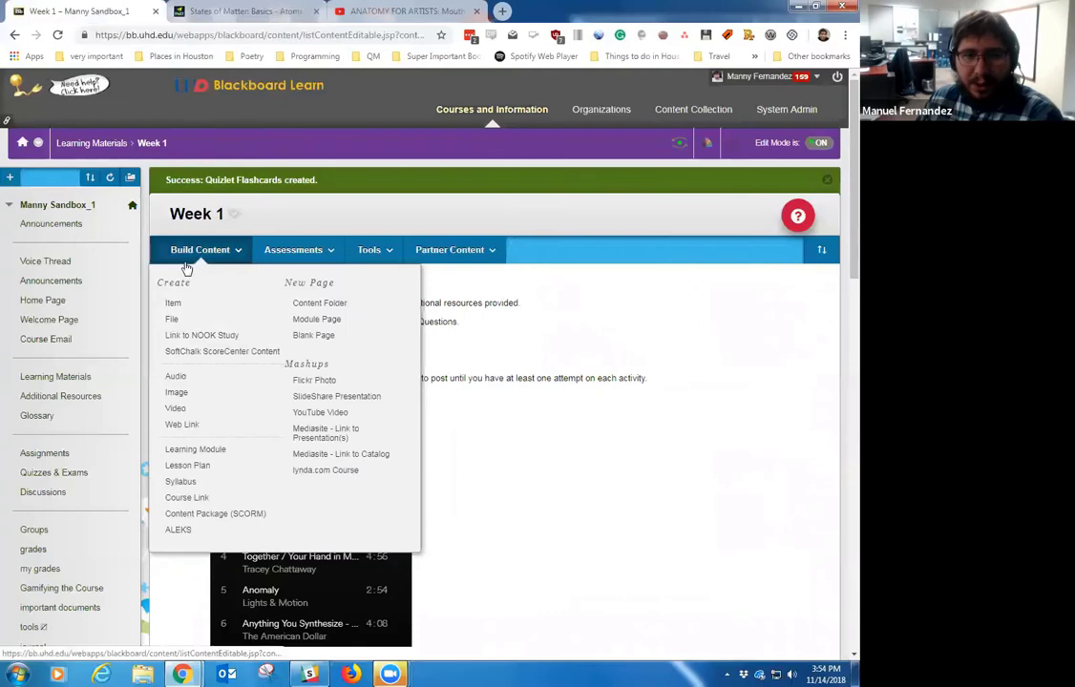
left_click(174, 305)
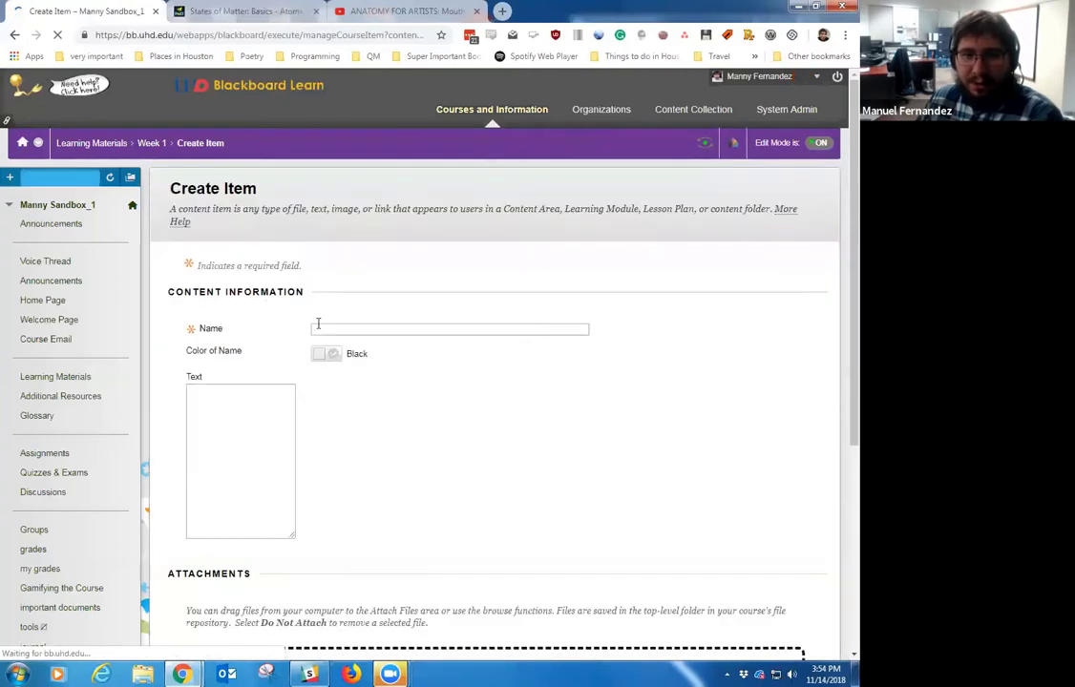
Insert the copied PhET iframe code as HTML in the item's text and submit the item under the name "Simulation"
scroll(295, 273, "down", 3)
left_click(472, 278)
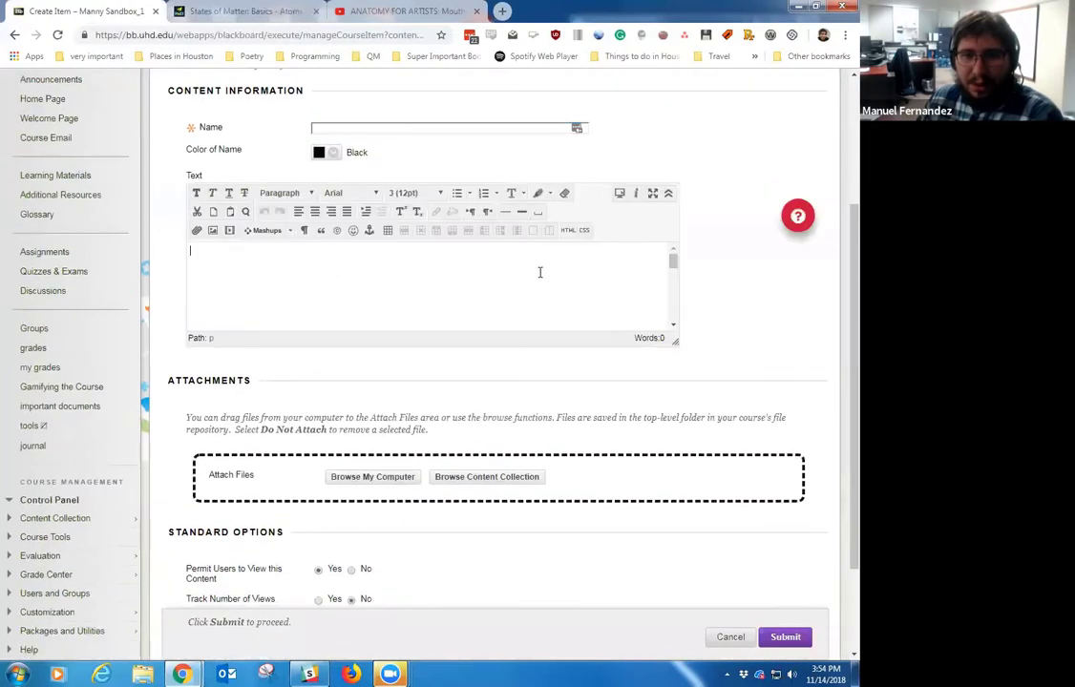
left_click(568, 241)
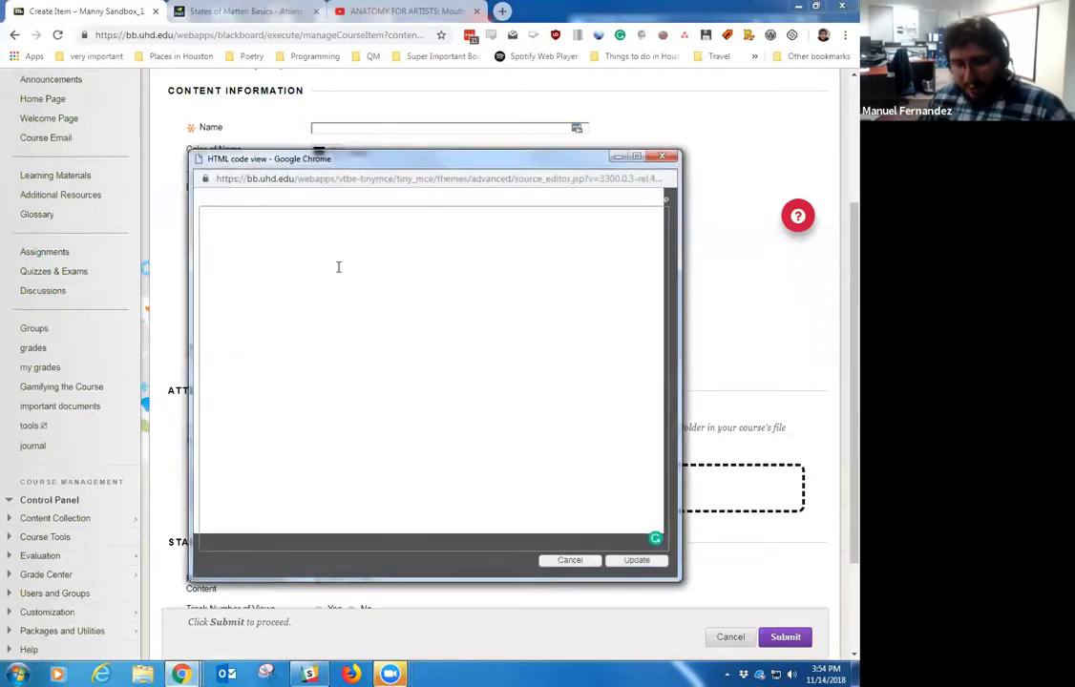
key("ctrl+v")
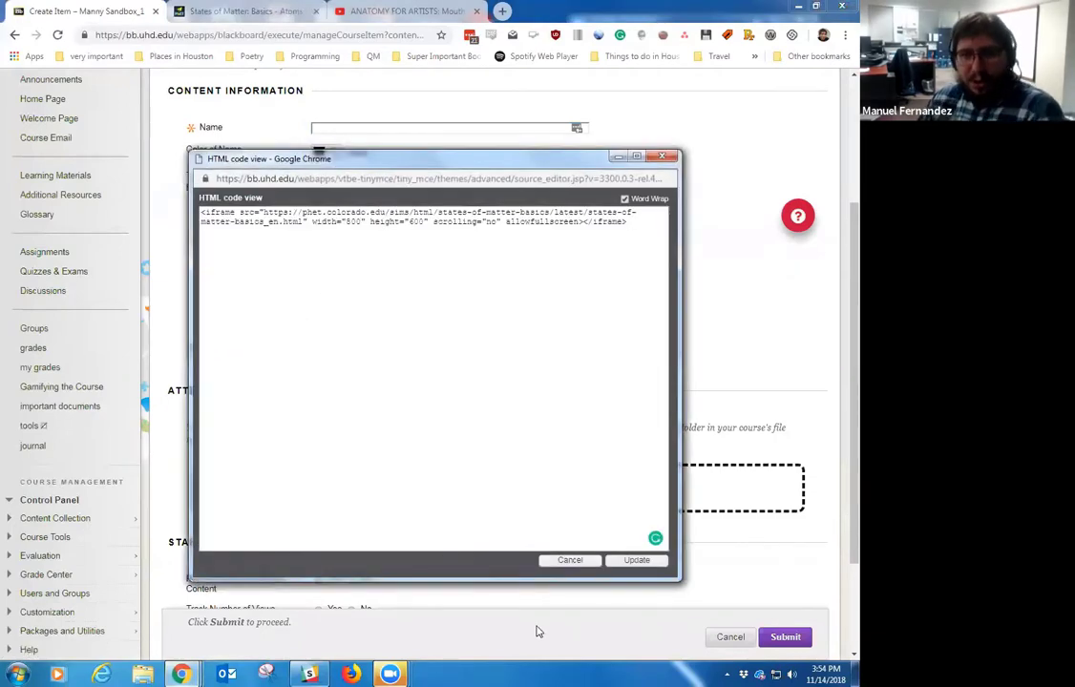
left_click(637, 561)
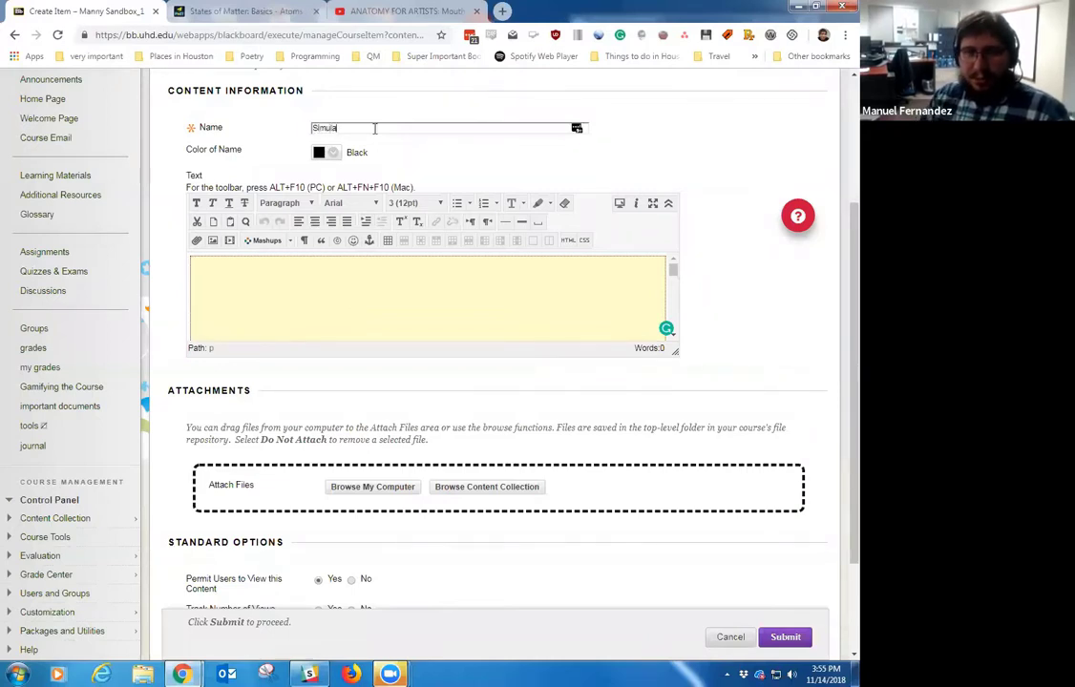
scroll(288, 372, "down", 3)
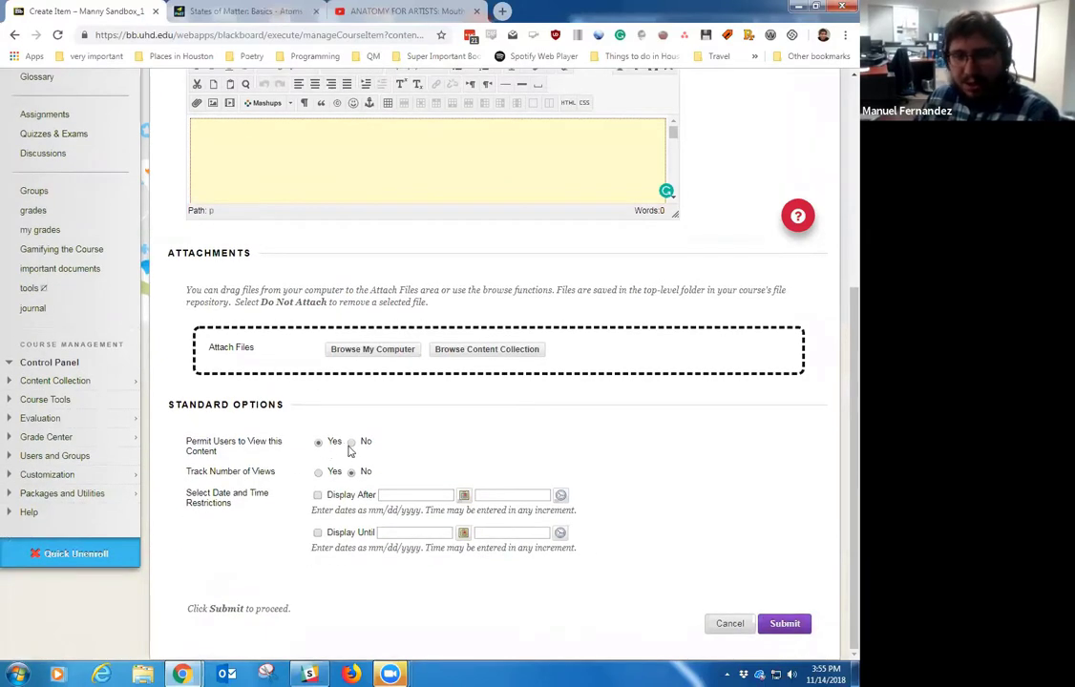
left_click(787, 625)
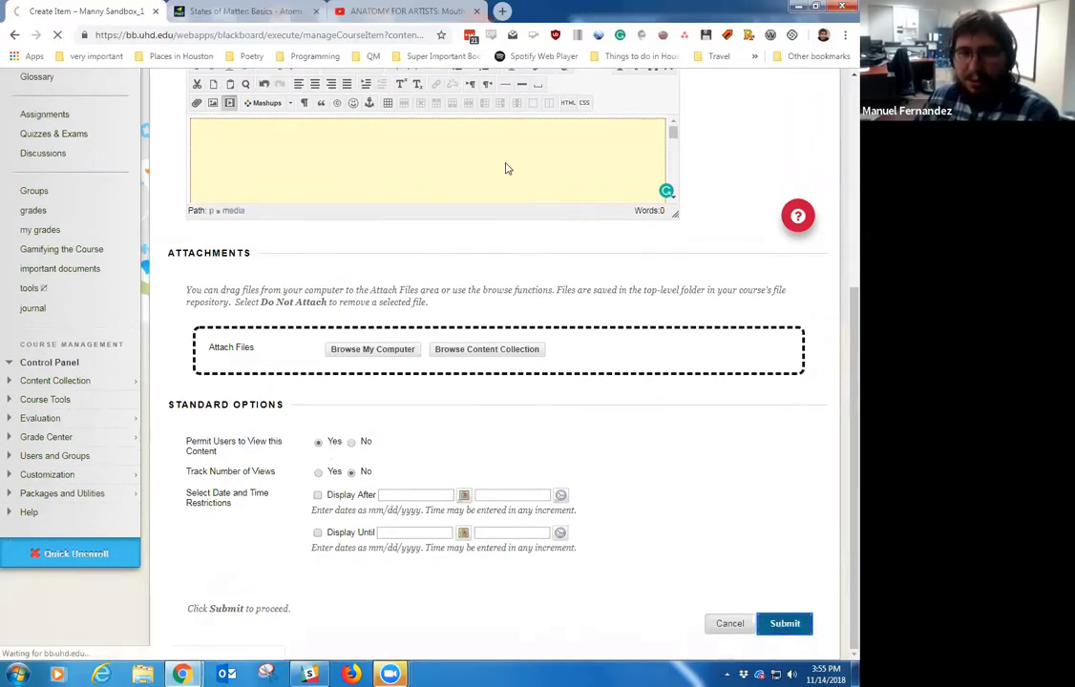
Find the Simulation item at the end of Week 1 and open its embedded States activity
scroll(571, 255, "down", 15)
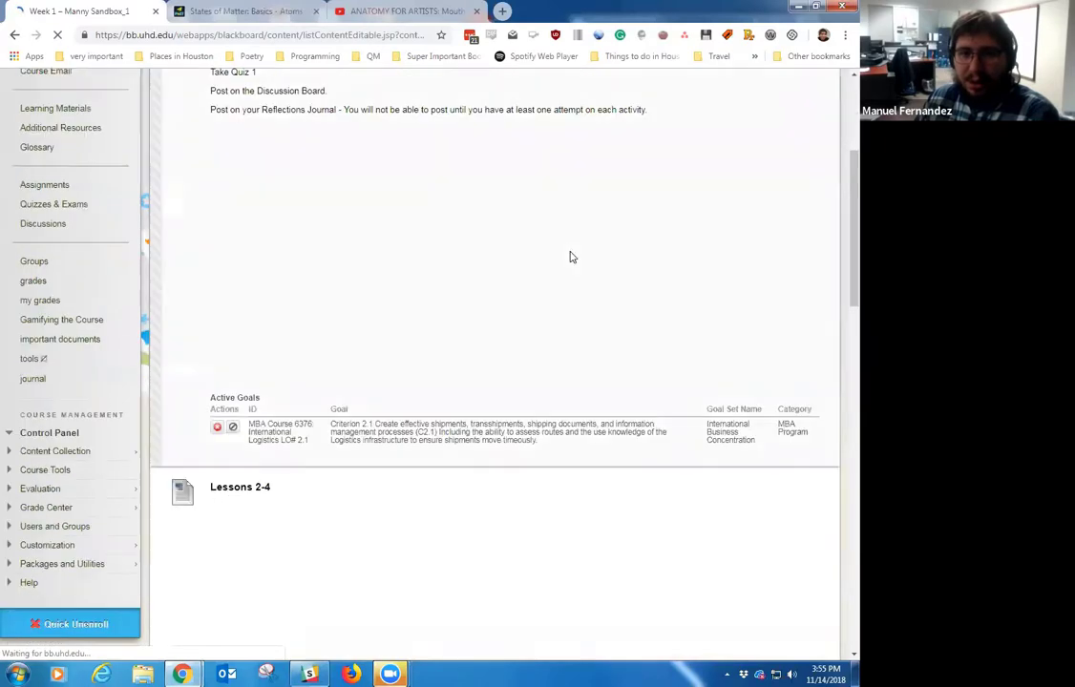
scroll(570, 255, "down", 5)
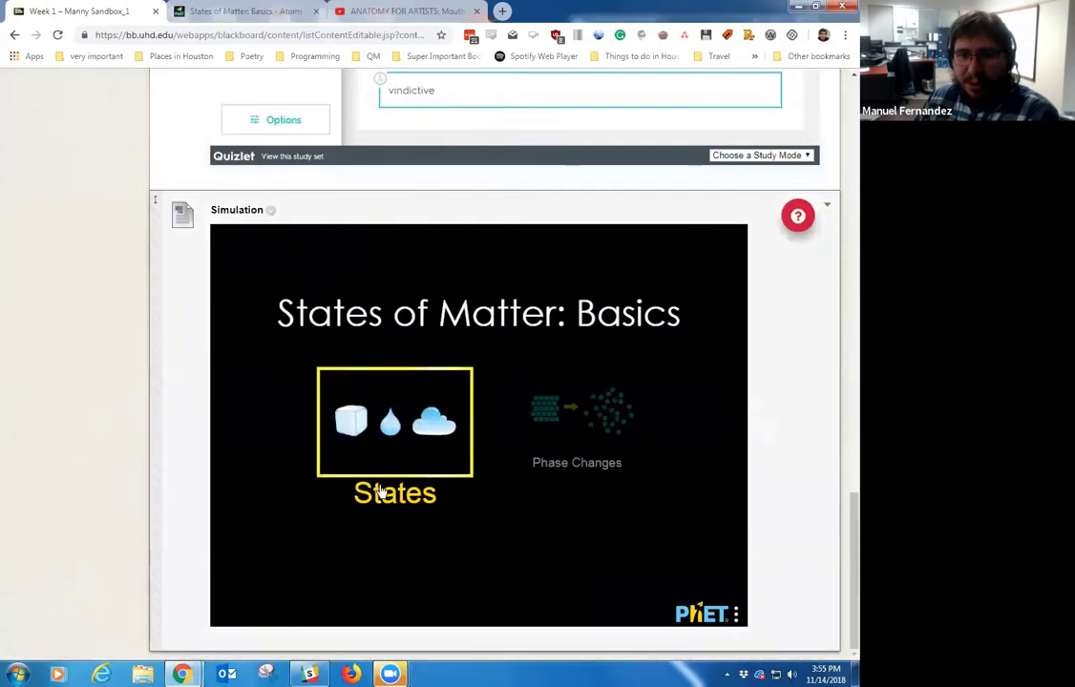
left_click(337, 379)
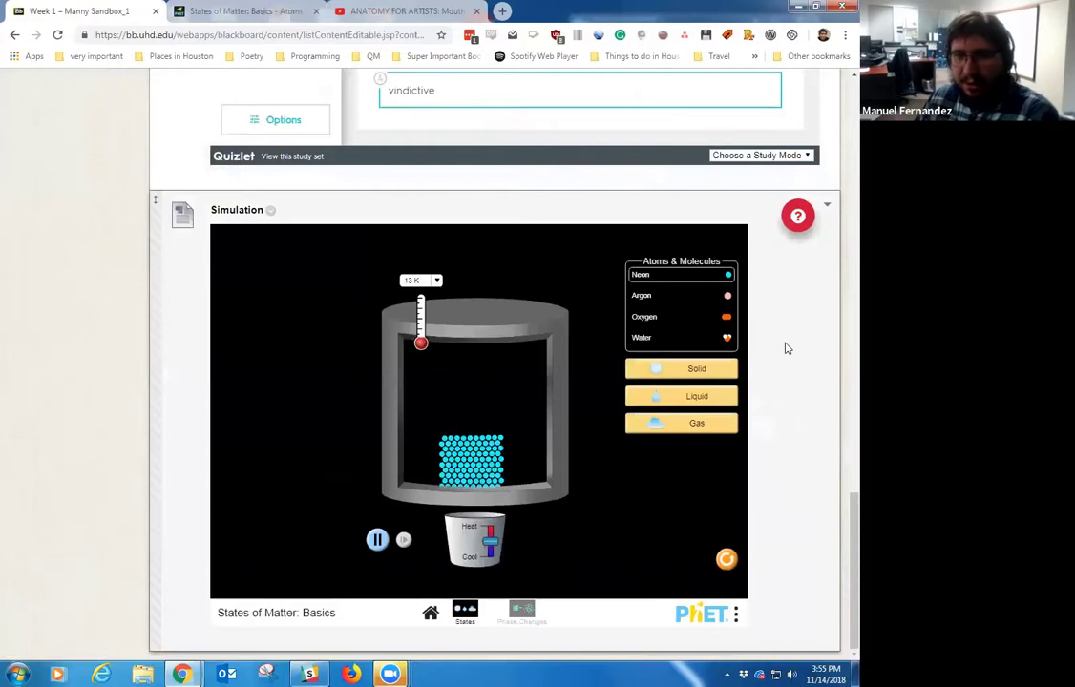
Try out the embedded simulation: switch the neon to liquid, pause and resume it, and apply heating and cooling to the container
left_click(709, 401)
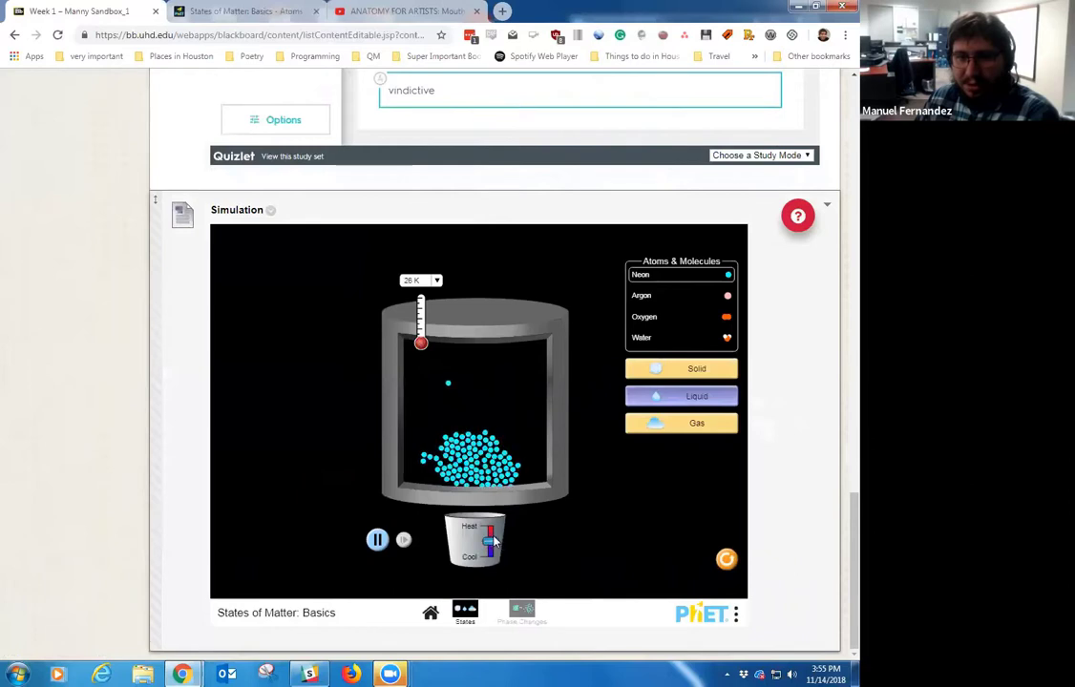
mouse_move(492, 544)
left_mouse_down()
mouse_move(492, 530)
mouse_move(494, 546)
left_mouse_up()
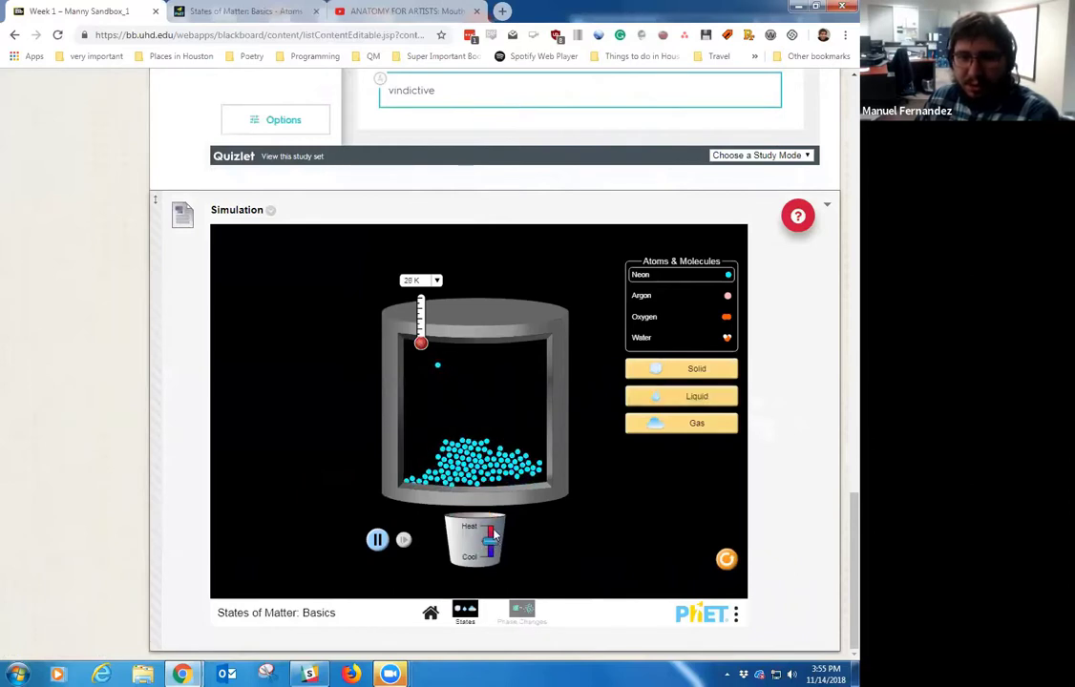
left_click(378, 541)
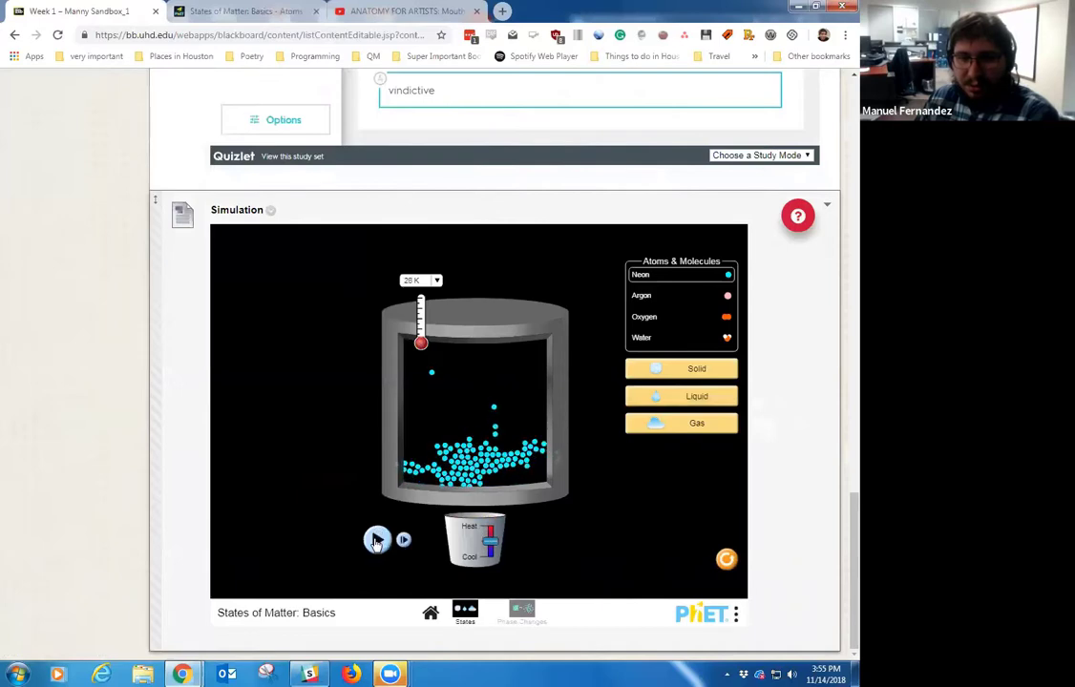
left_click(388, 542)
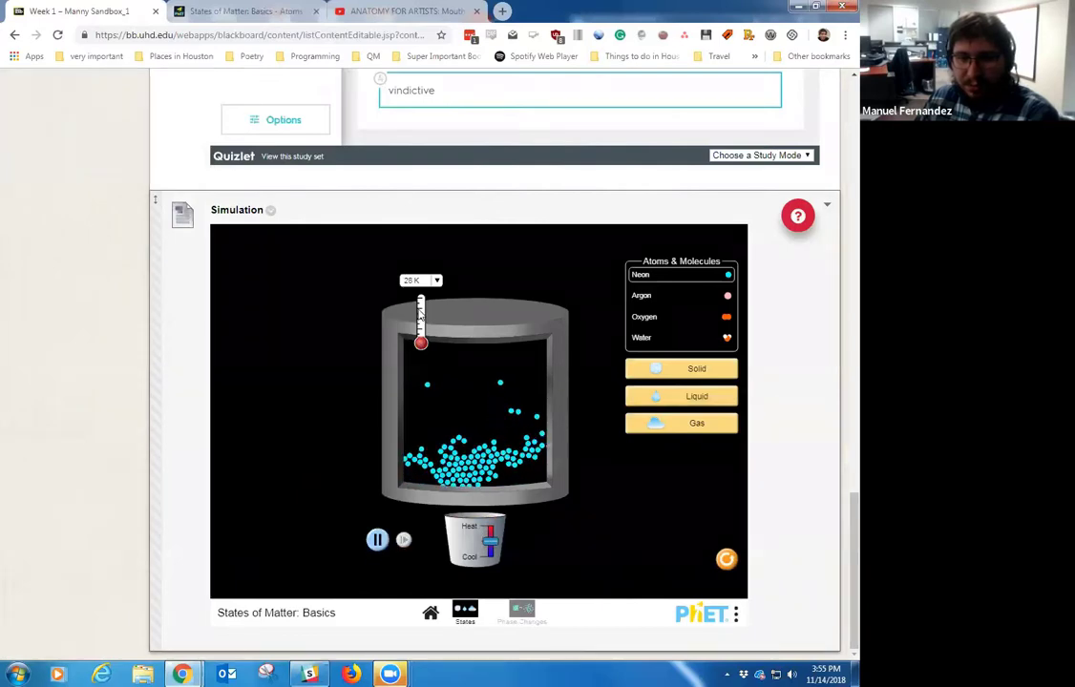
left_click_drag(489, 542, 491, 537)
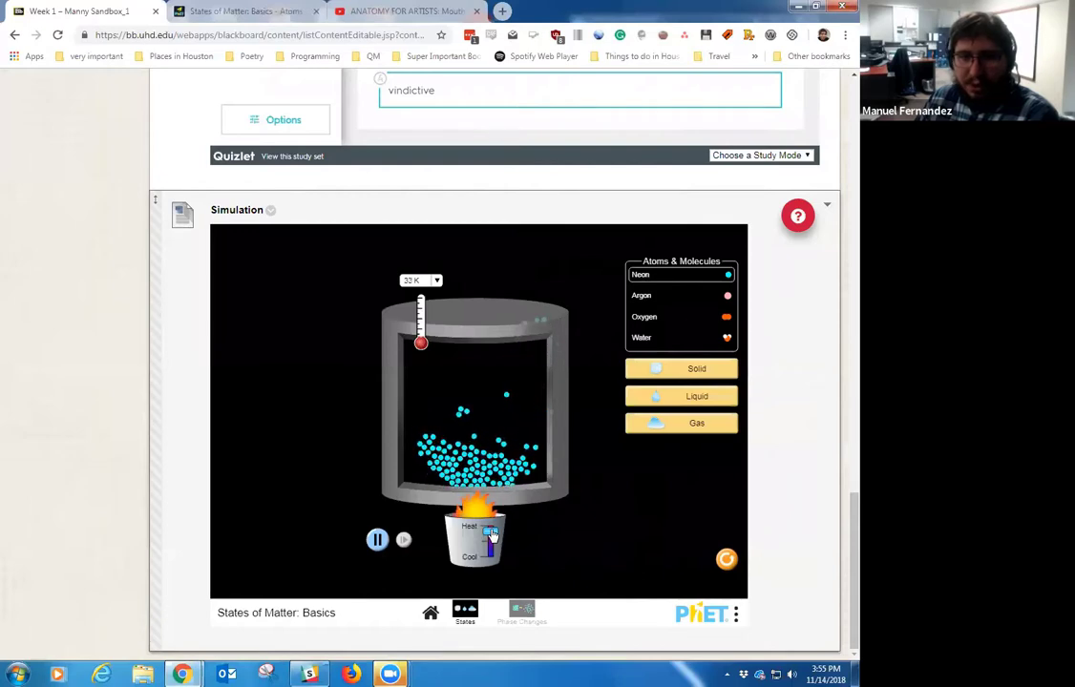
left_click_drag(490, 535, 491, 564)
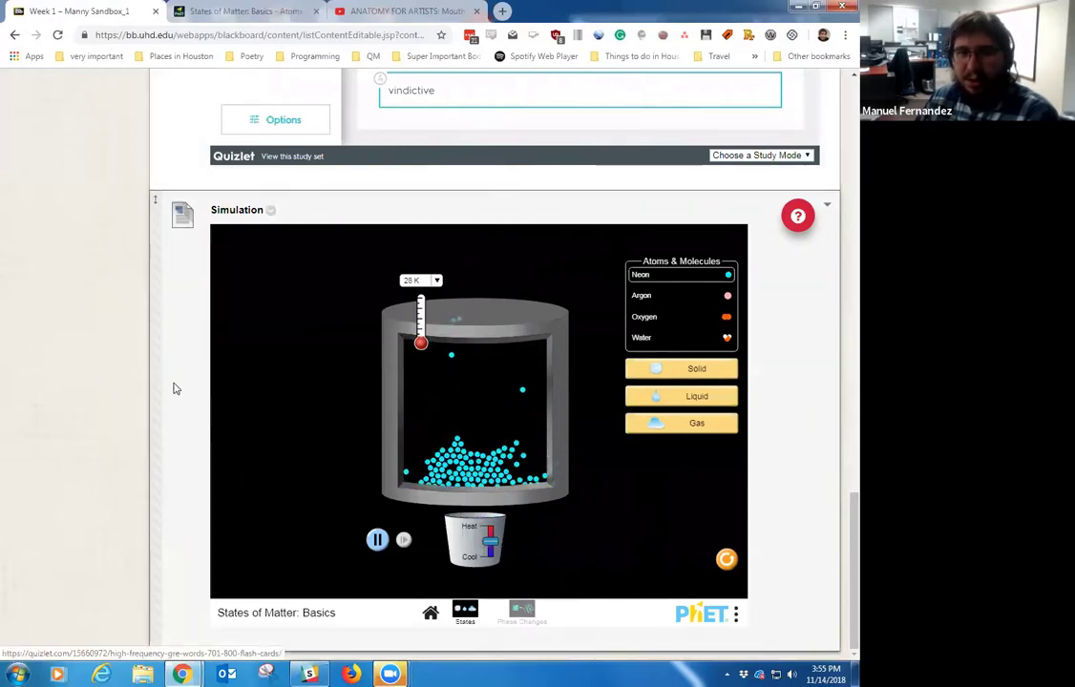
Examine the other embedded content in Week 1, including the Deep Focus Spotify playlist and the Lessons 2-4 video
scroll(180, 393, "up", 5)
scroll(227, 372, "up", 15)
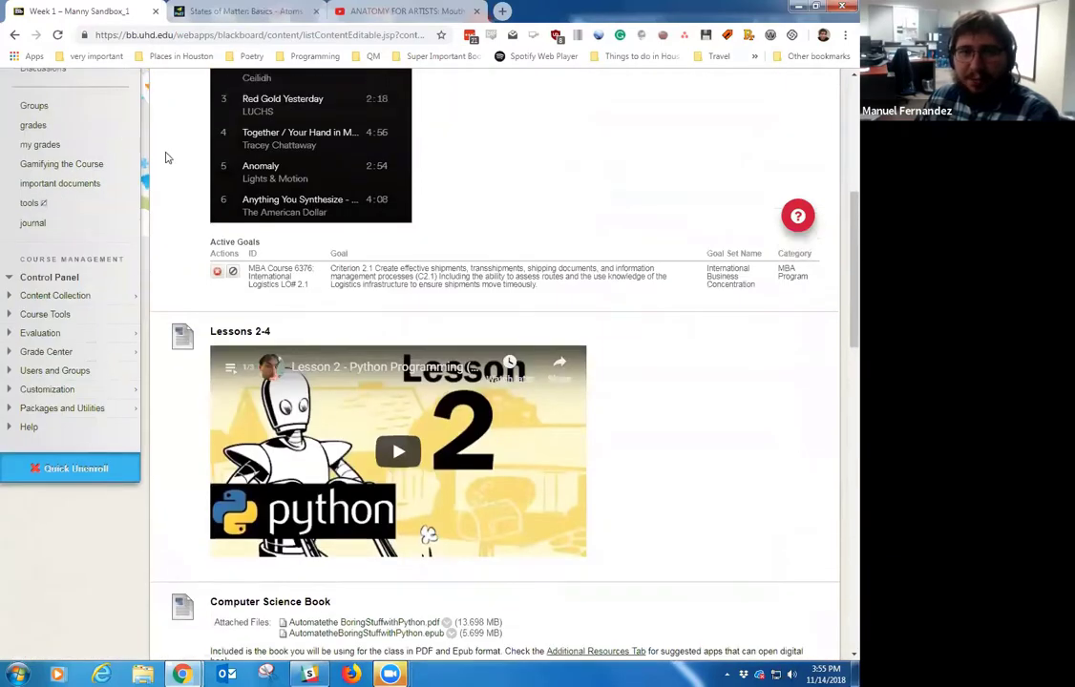
scroll(343, 426, "down", 1)
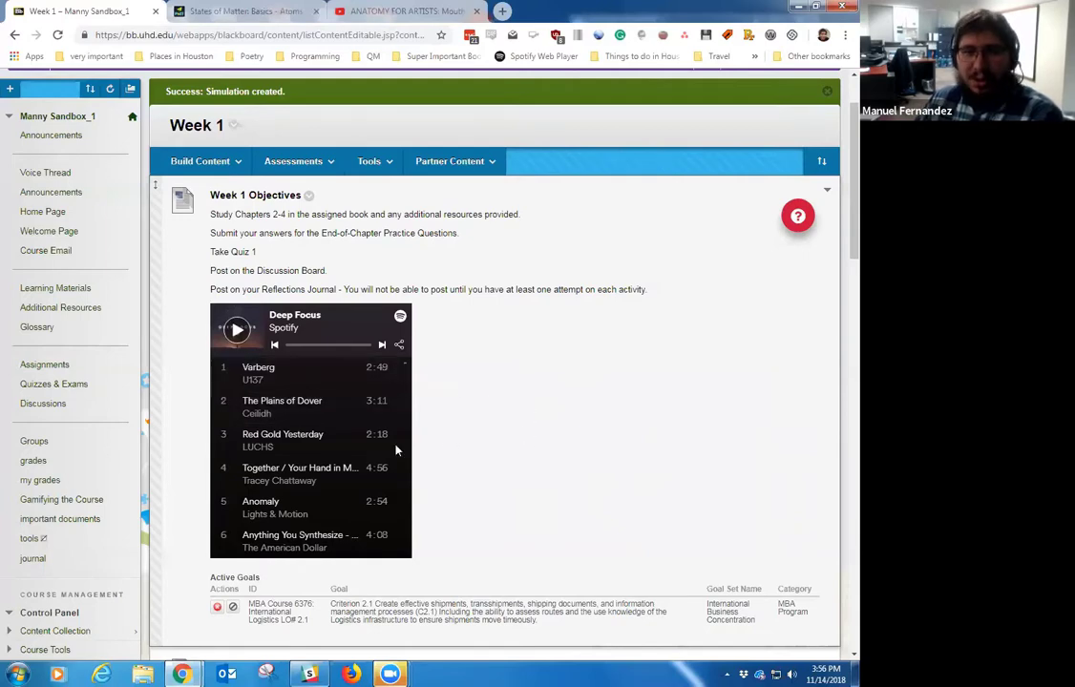
scroll(298, 372, "down", 4)
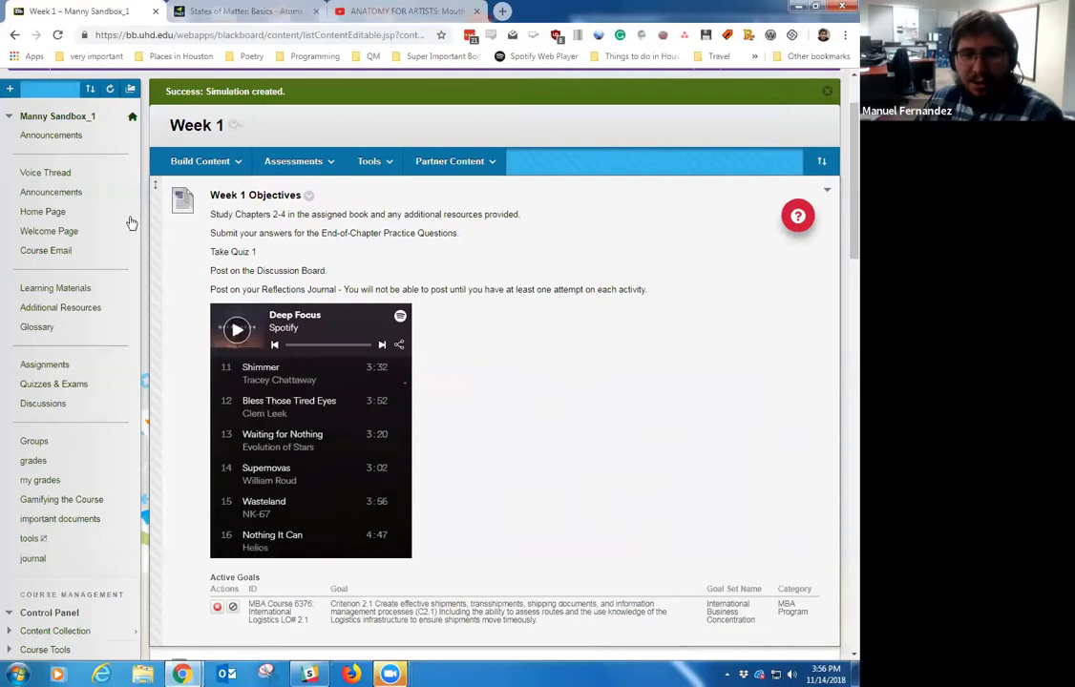
scroll(250, 377, "up", 4)
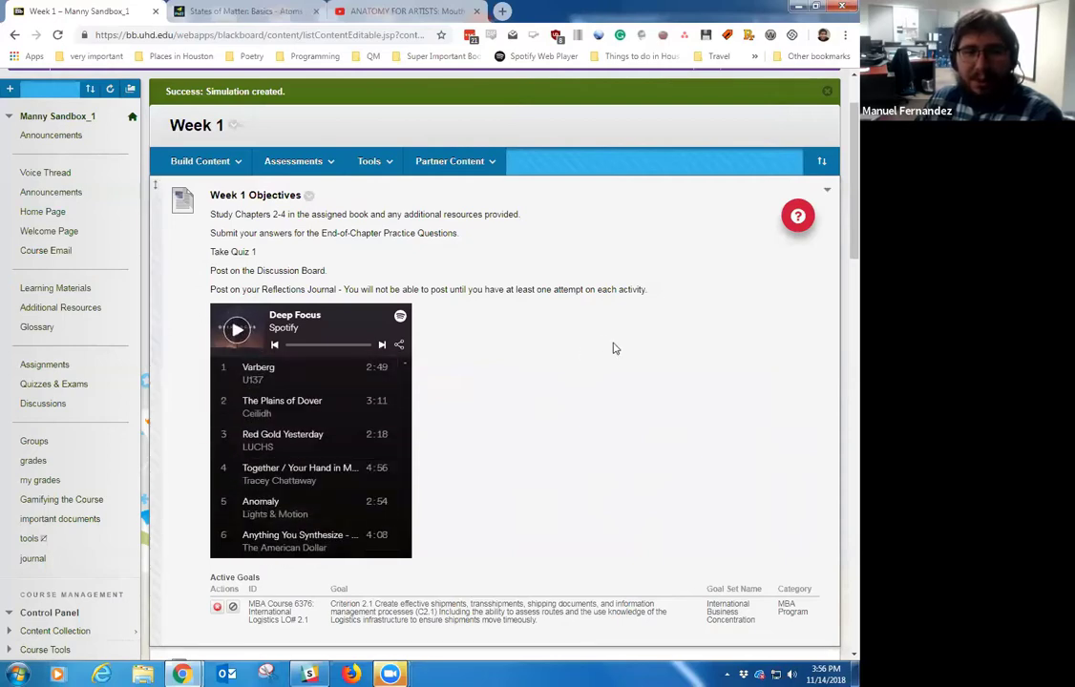
scroll(551, 275, "down", 7)
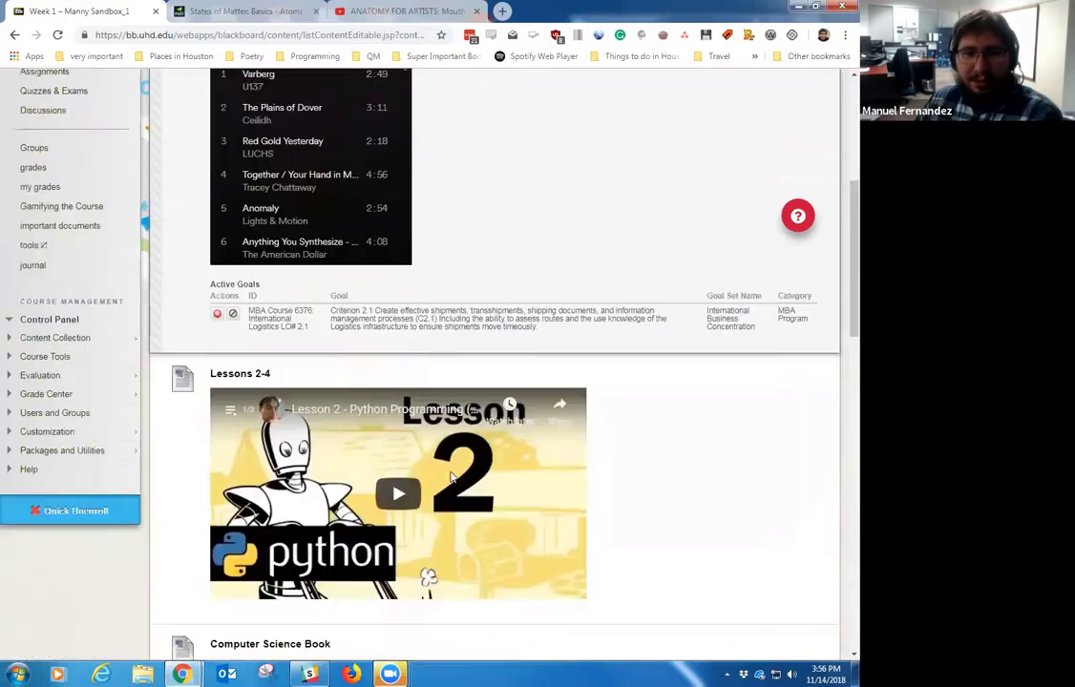
scroll(387, 468, "up", 6)
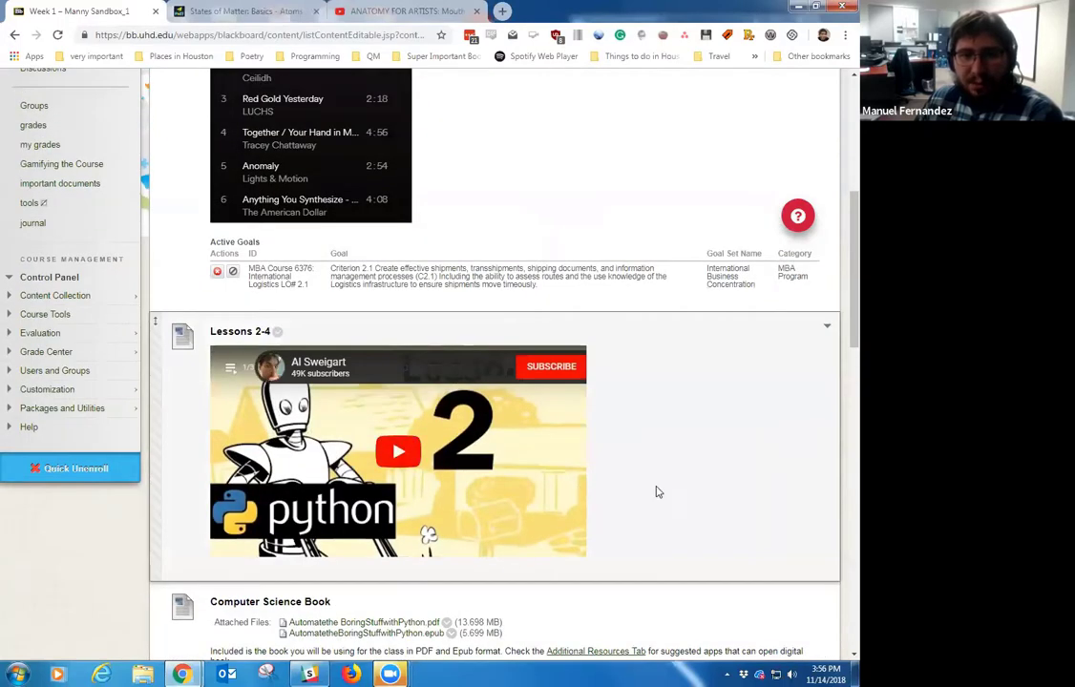
scroll(573, 459, "down", 3)
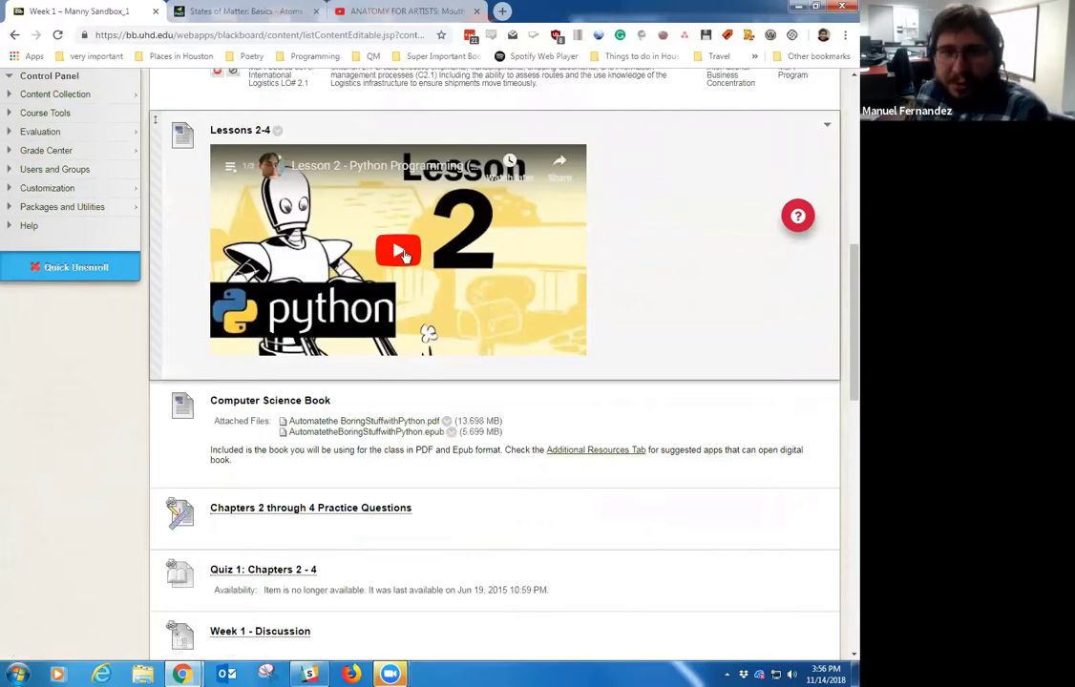
Briefly play the embedded Python video in the Lessons 2-4 item and pause it
left_click(400, 252)
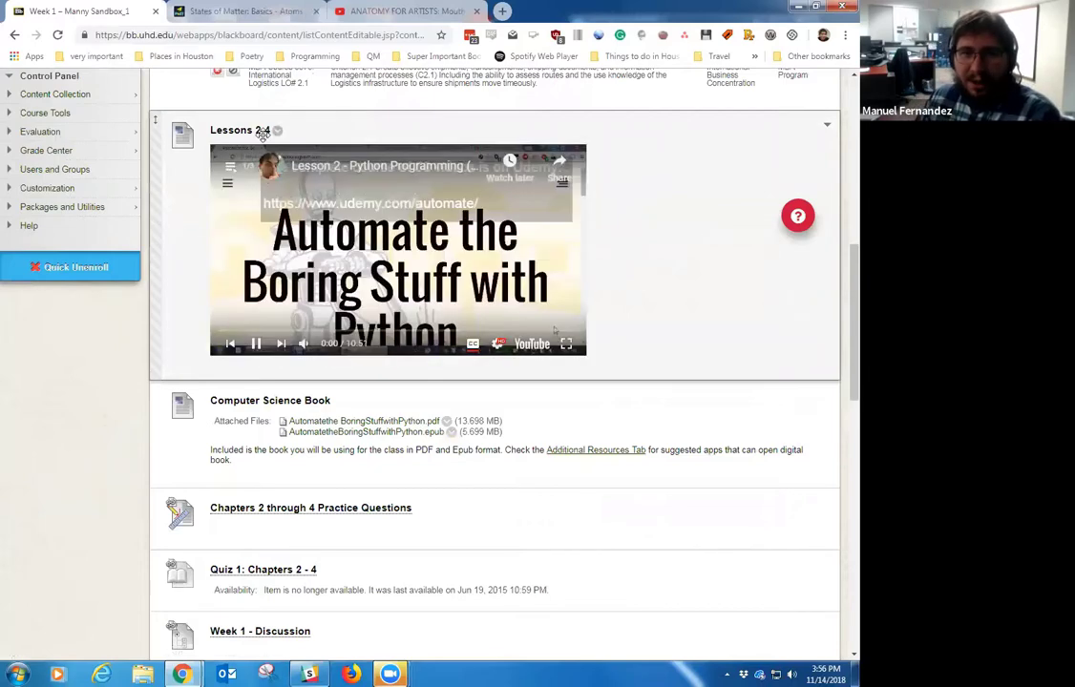
left_click(283, 173)
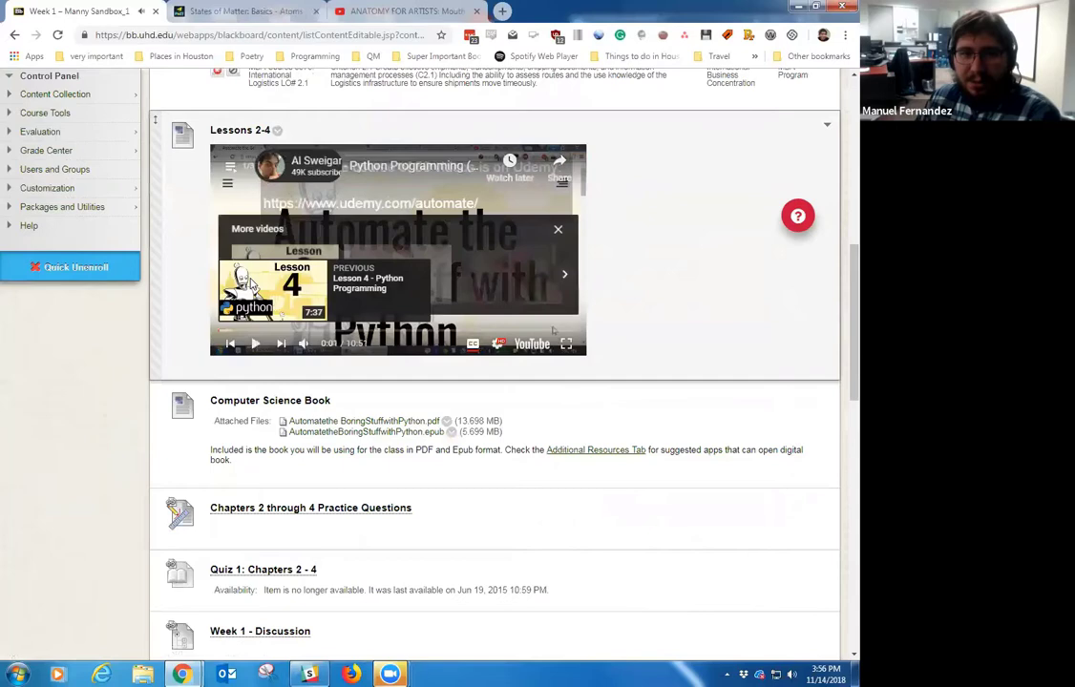
Edit the Lessons 2-4 item to examine the YouTube iframe code in its HTML view, close the code unchanged, and submit the item
left_click(276, 131)
left_click(291, 377)
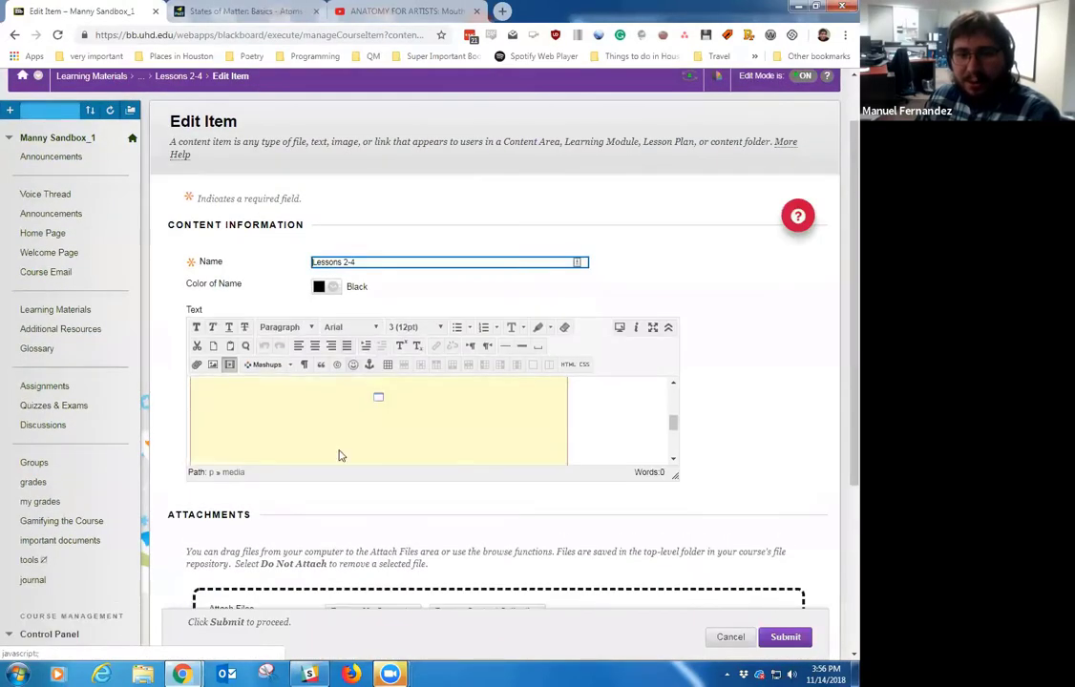
left_click(567, 363)
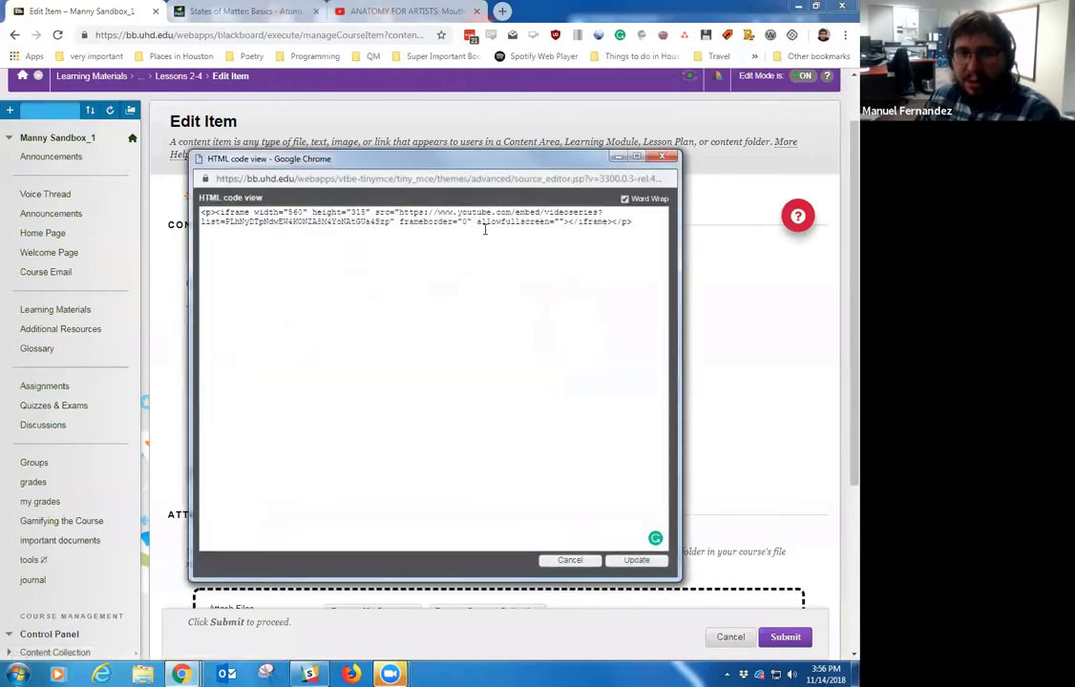
left_click(662, 156)
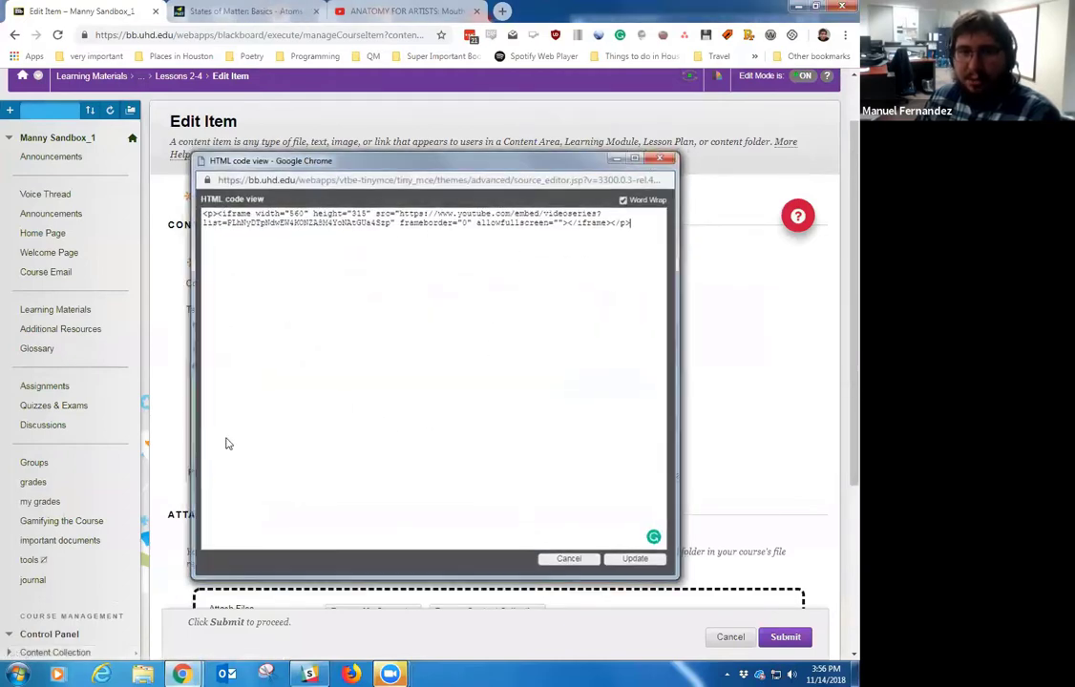
scroll(504, 347, "down", 5)
left_click(801, 636)
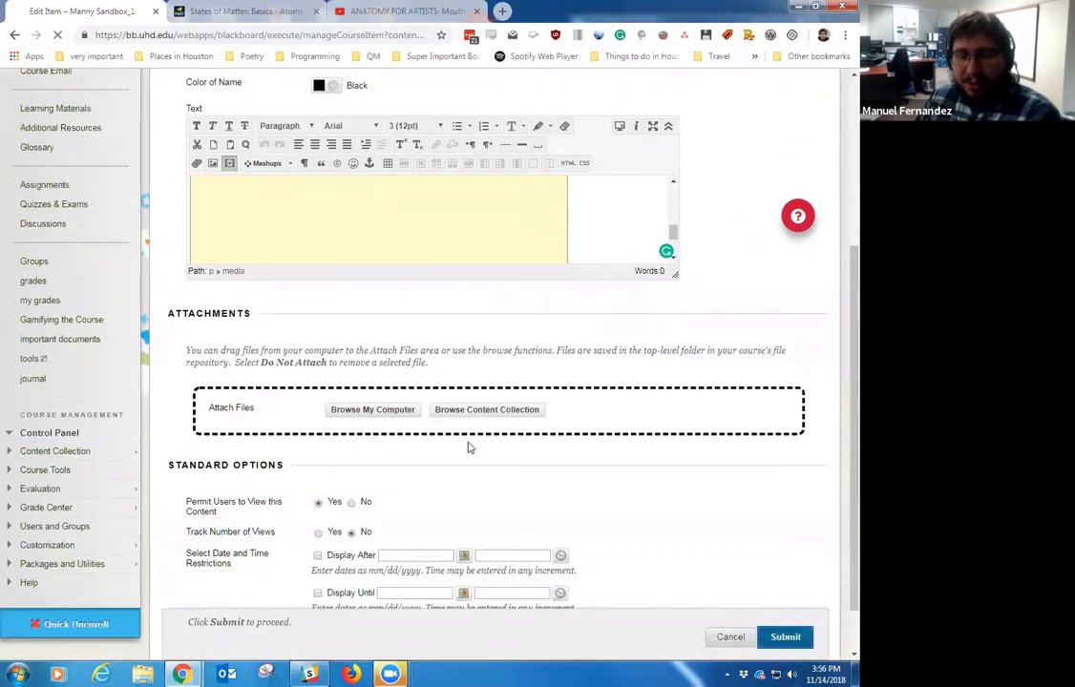
Test the resubmitted Lessons 2-4 video by playing and pausing it, and dismiss the suggested videos overlay
scroll(392, 304, "down", 15)
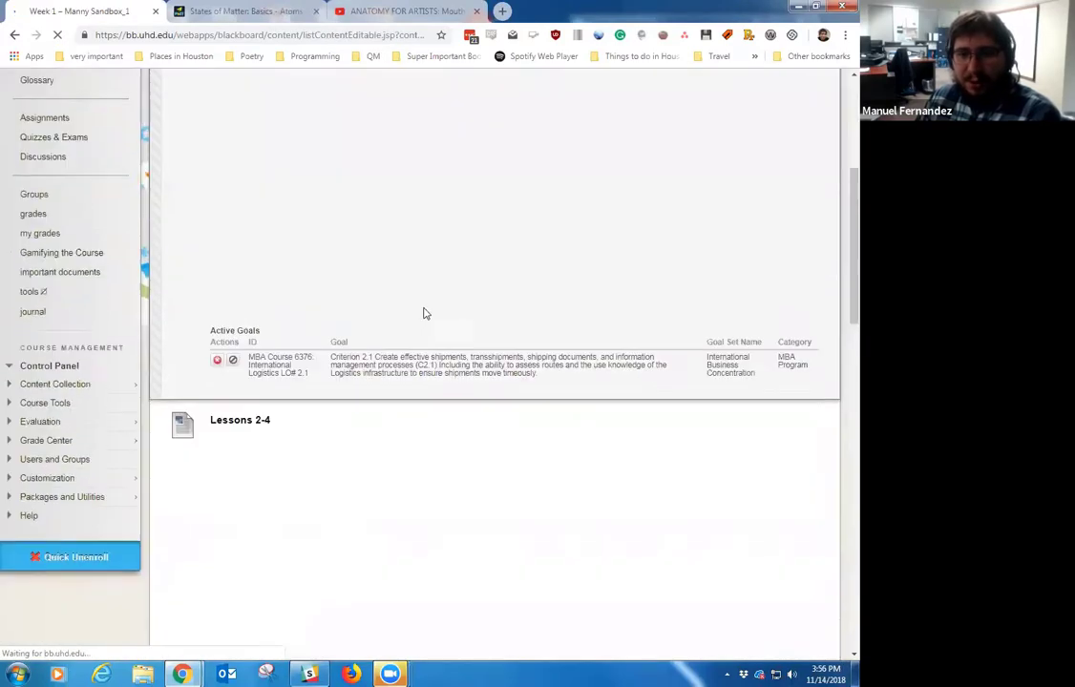
left_click(389, 278)
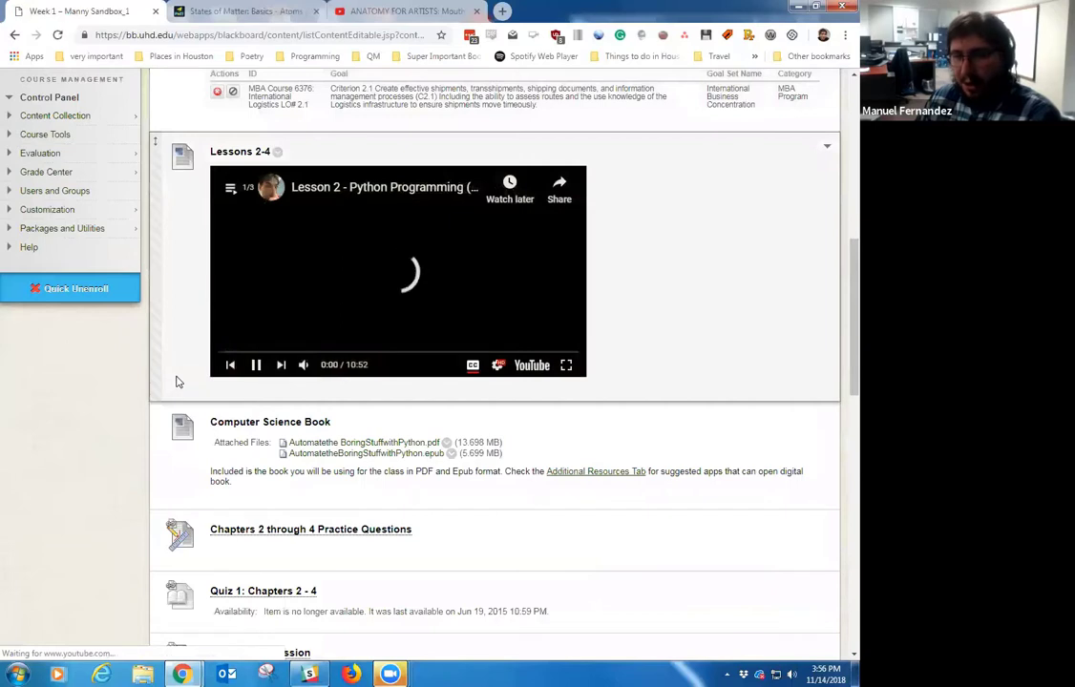
left_click(255, 365)
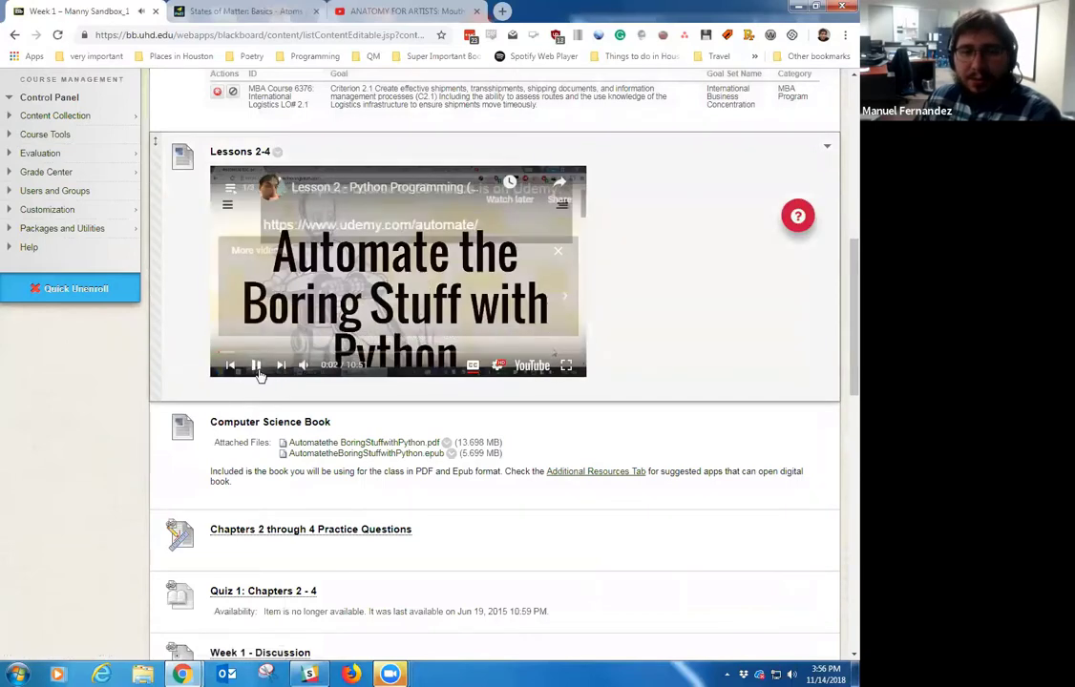
left_click(558, 250)
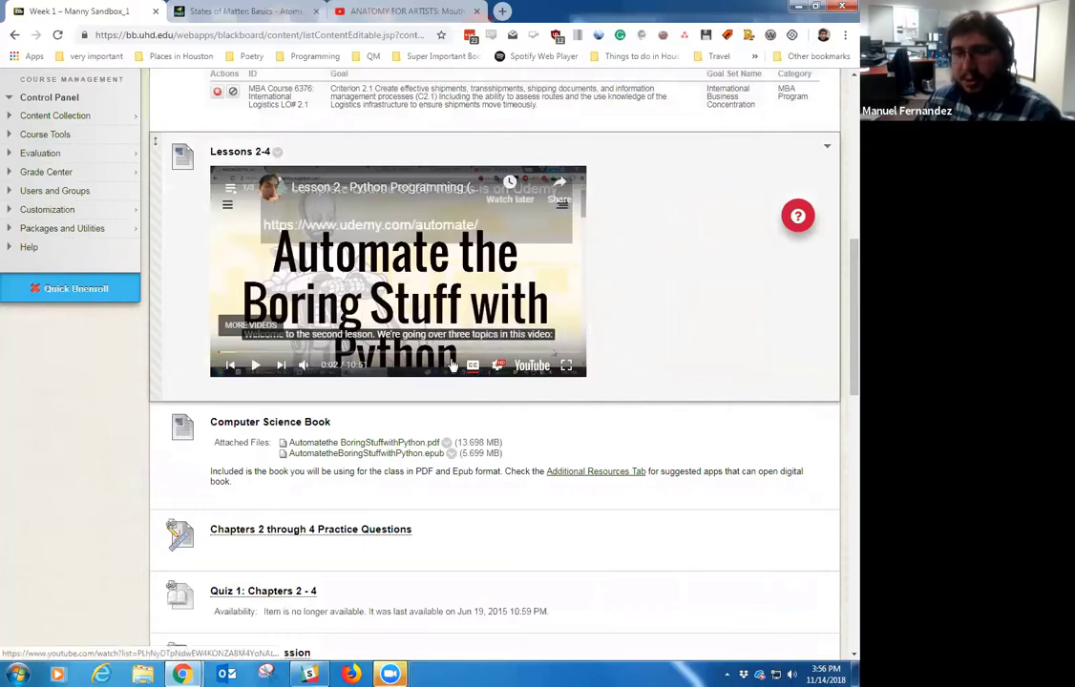
Look back over the embedded video and Spotify playlist and return to the start of the Week 1 folder
scroll(341, 408, "down", 3)
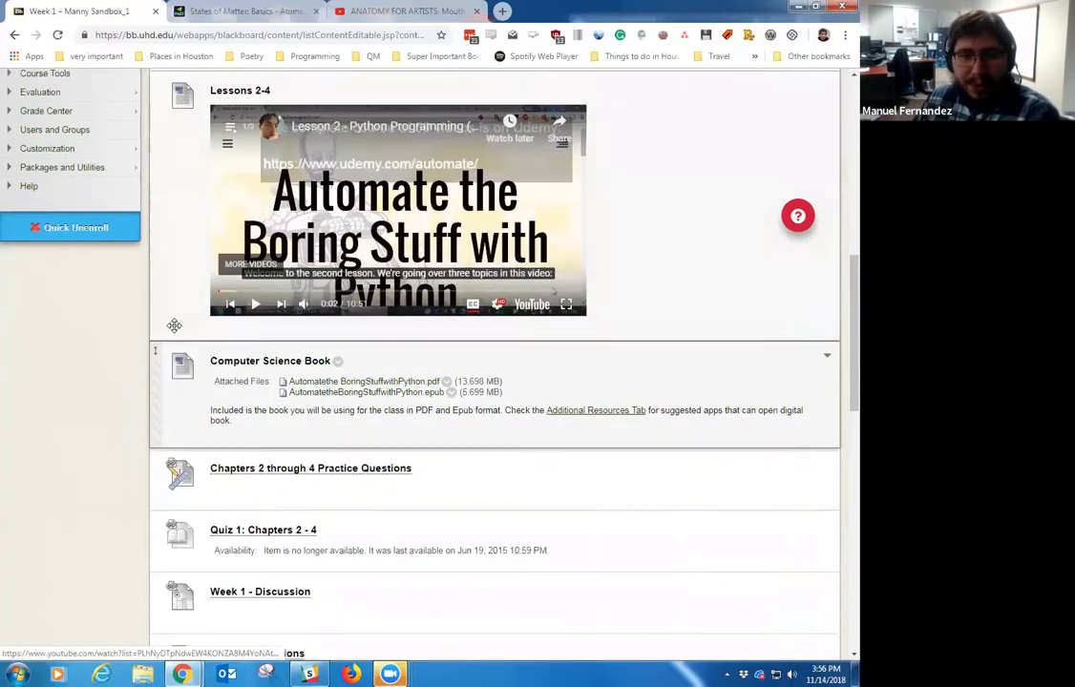
scroll(530, 477, "up", 3)
scroll(321, 432, "up", 3)
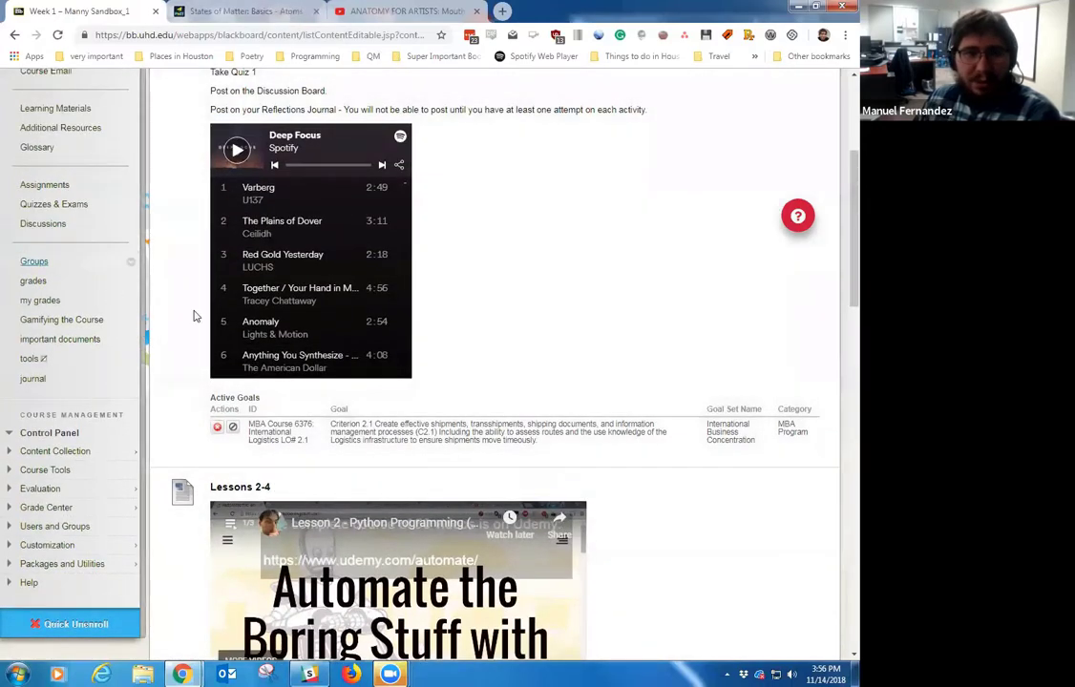
scroll(338, 336, "up", 3)
scroll(362, 355, "up", 1)
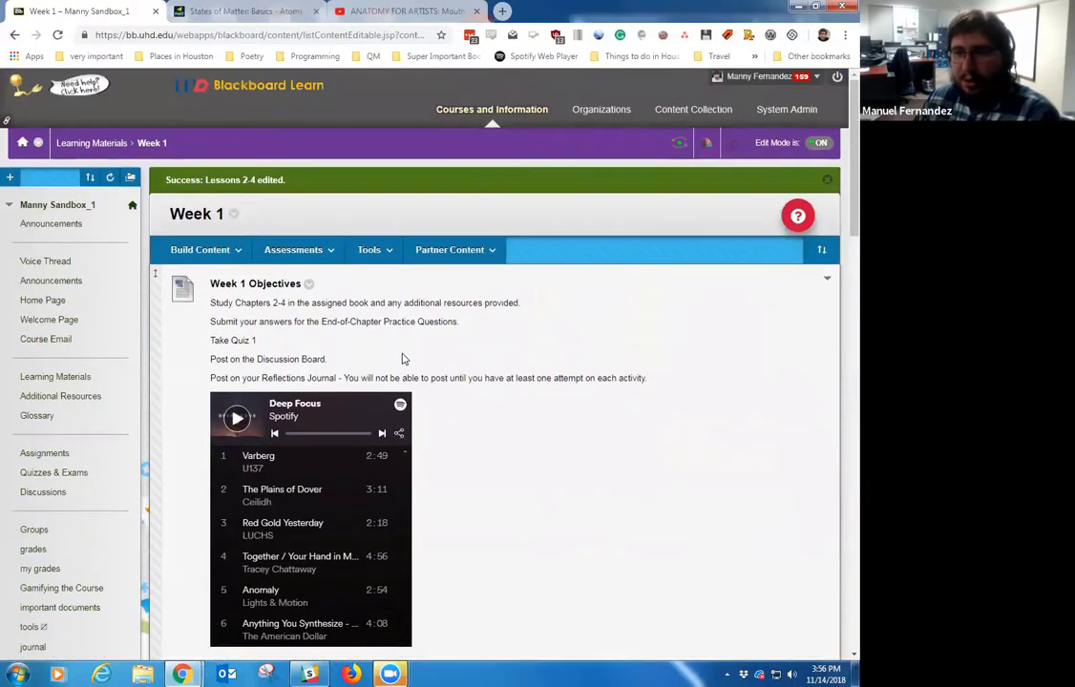